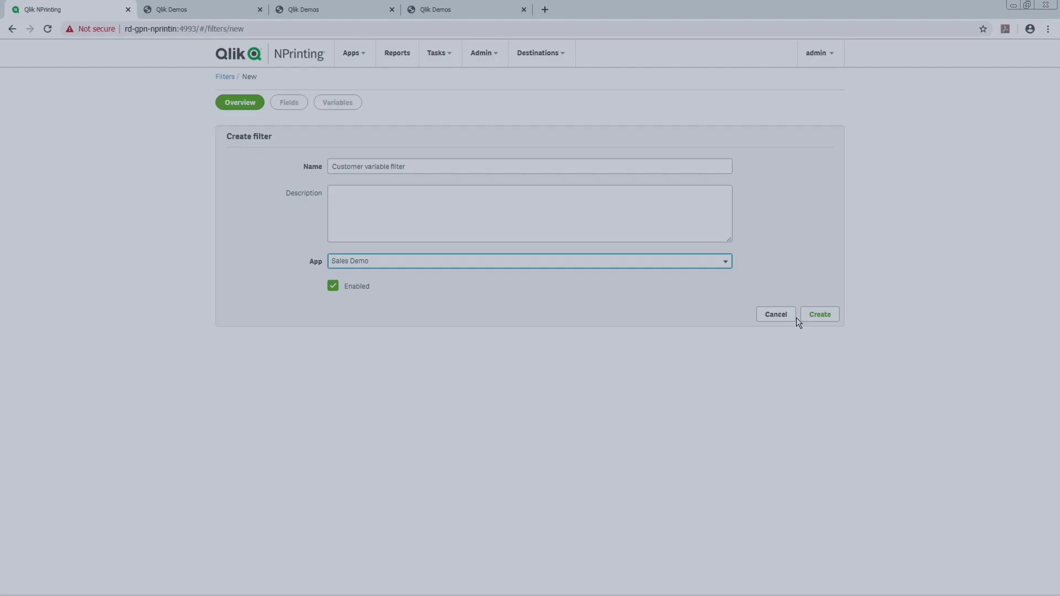
Step: Save the Customer variable filter and add a Sales Demo variable Dimension01, ready for value Customer
click(823, 314)
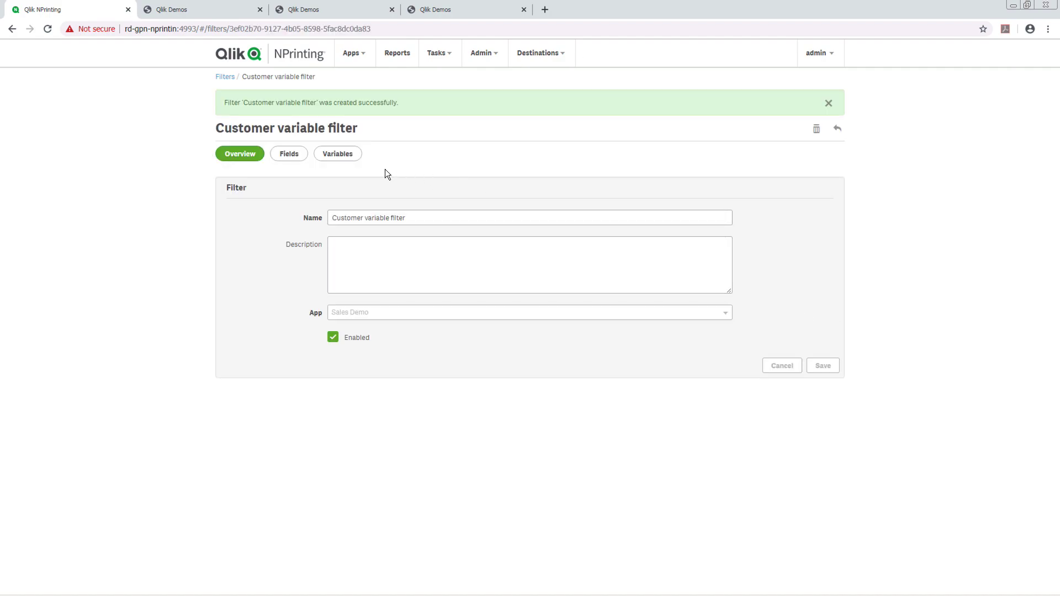
click(347, 155)
click(795, 146)
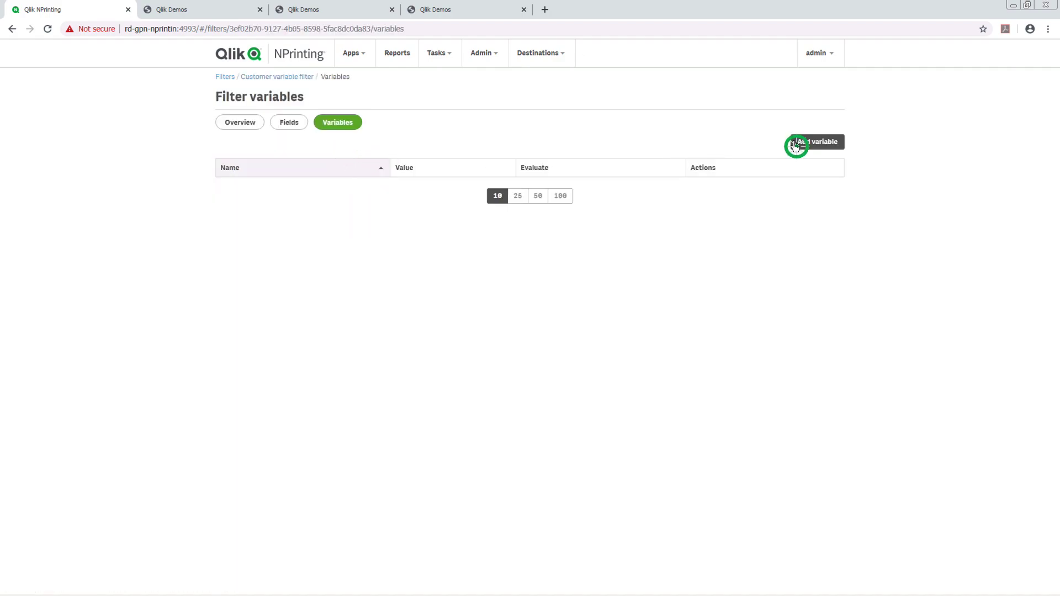
click(605, 168)
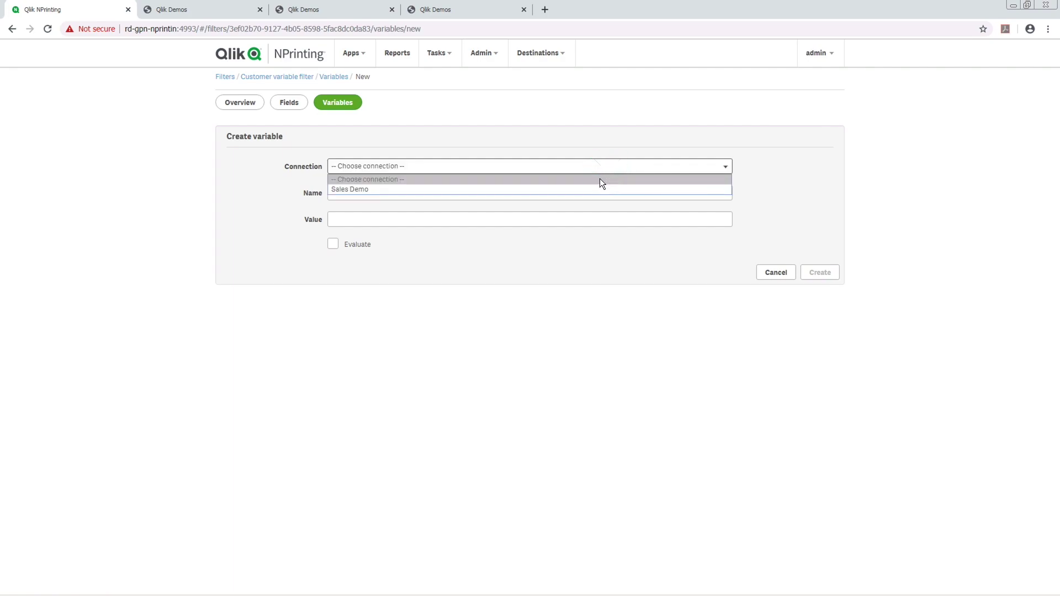
click(598, 188)
click(664, 193)
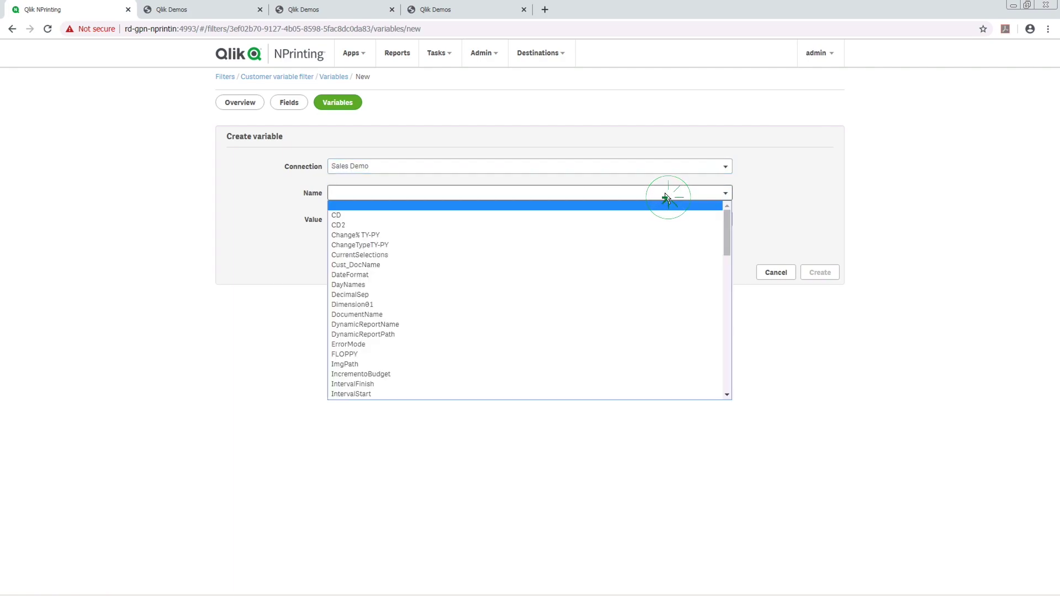
click(416, 304)
click(371, 221)
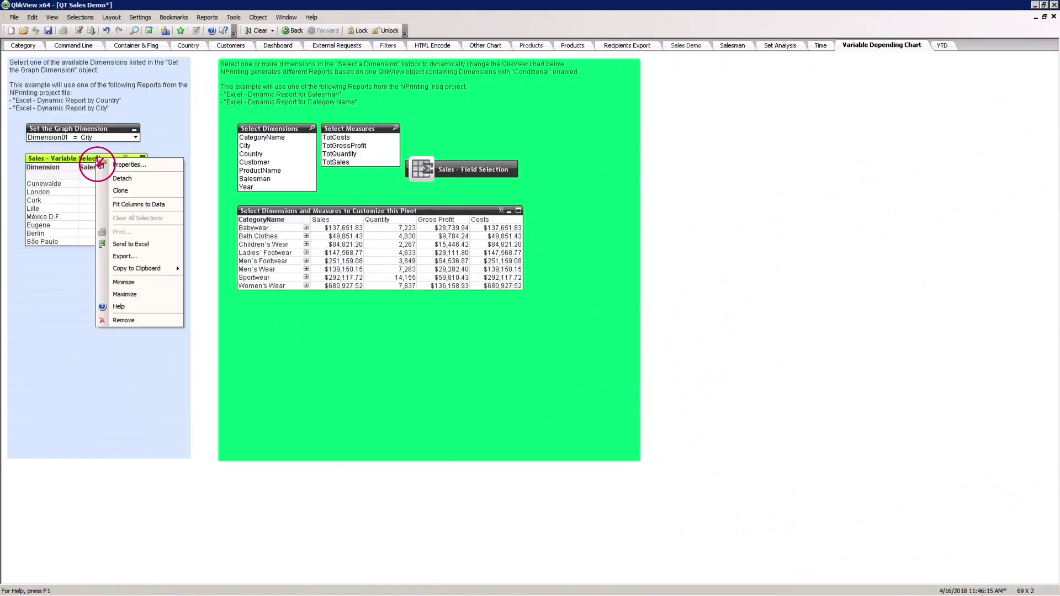
Step: Check the sales chart's properties, then set the graph dimension to Country and then Month
click(118, 164)
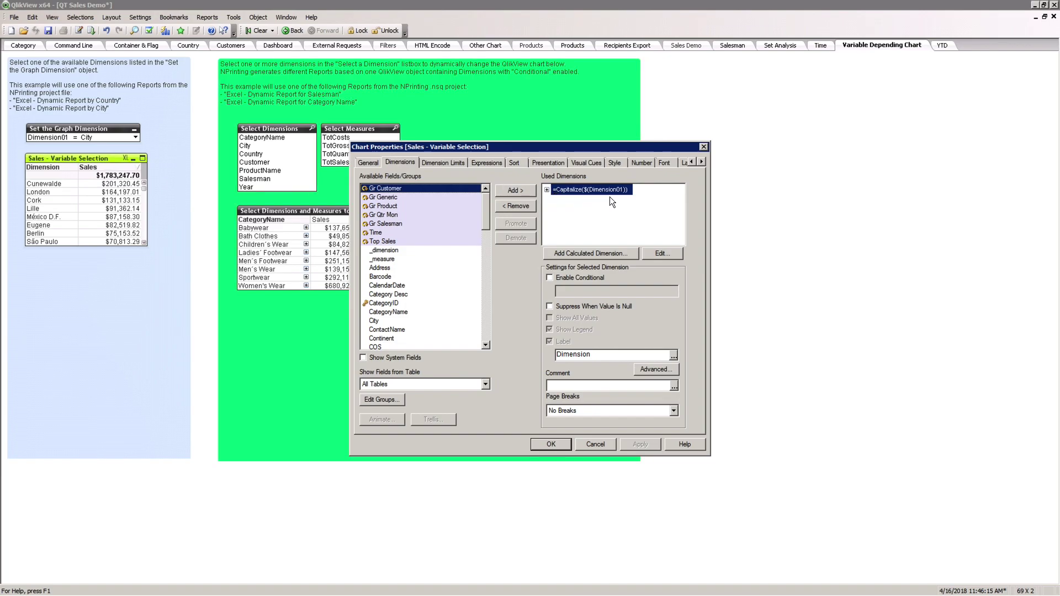
click(703, 147)
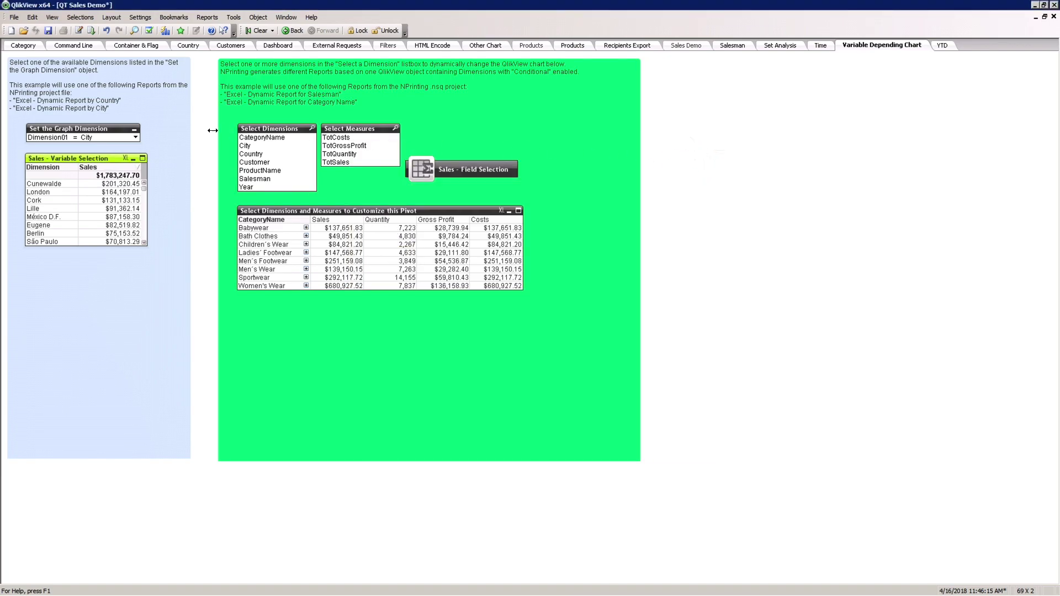
click(135, 138)
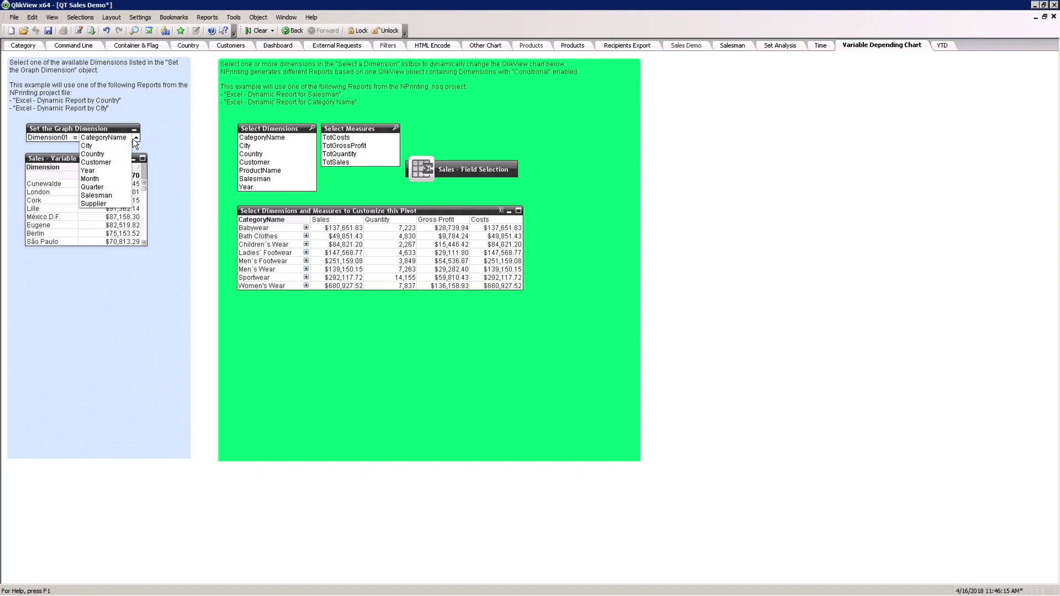
click(114, 157)
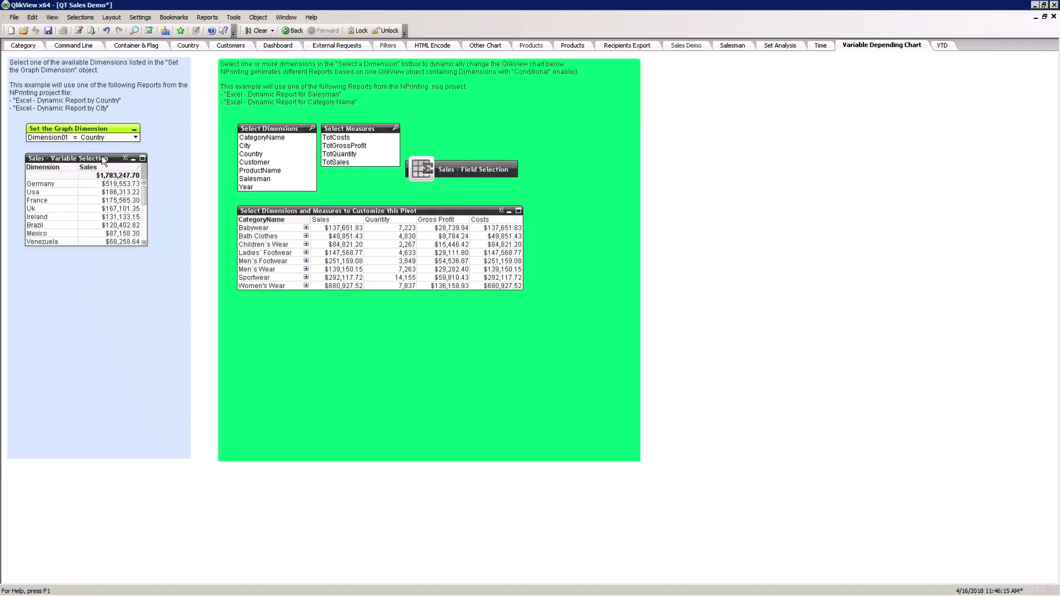
click(135, 139)
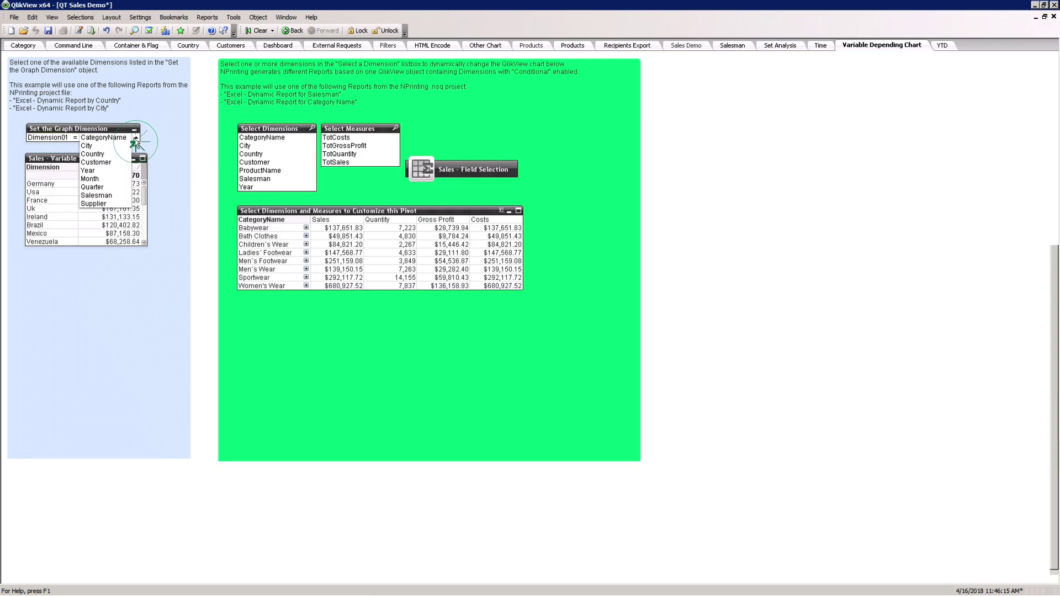
click(91, 179)
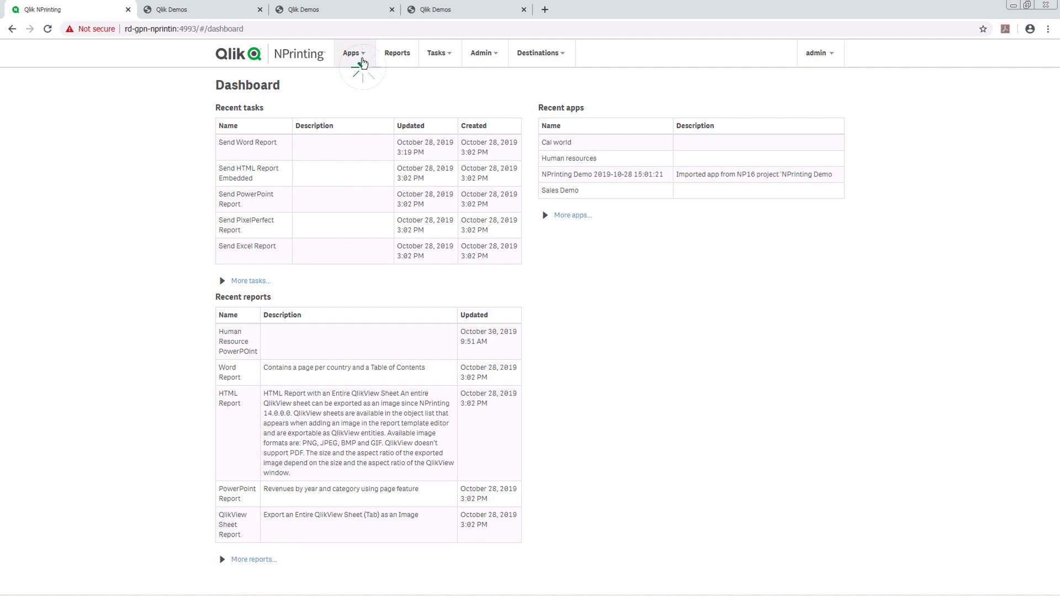
Step: Under Apps > Filters, create a filter named 'City variable filter' for the Sales Demo app
click(359, 64)
click(352, 113)
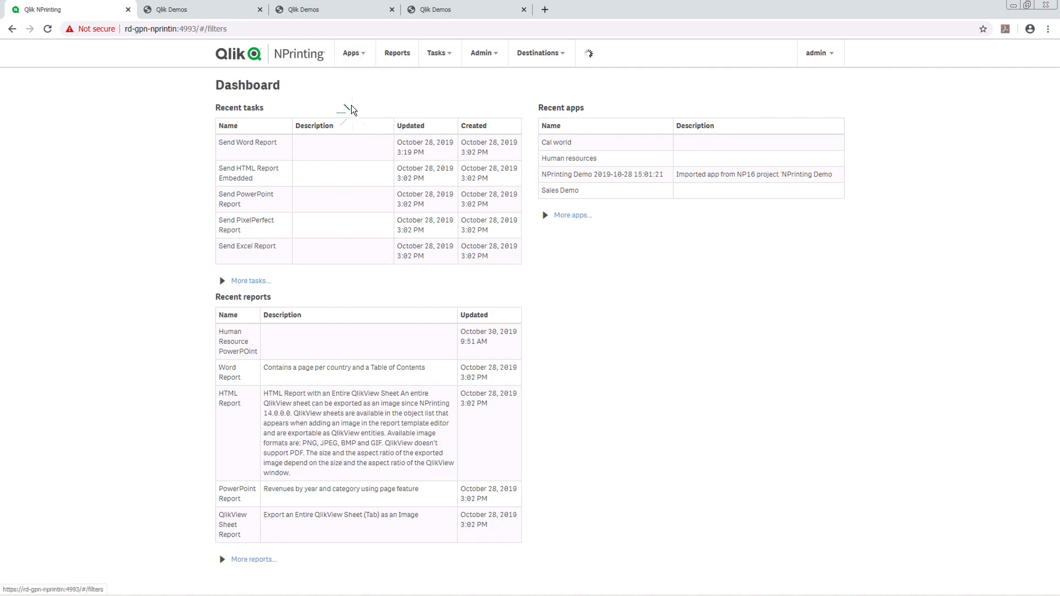
click(836, 127)
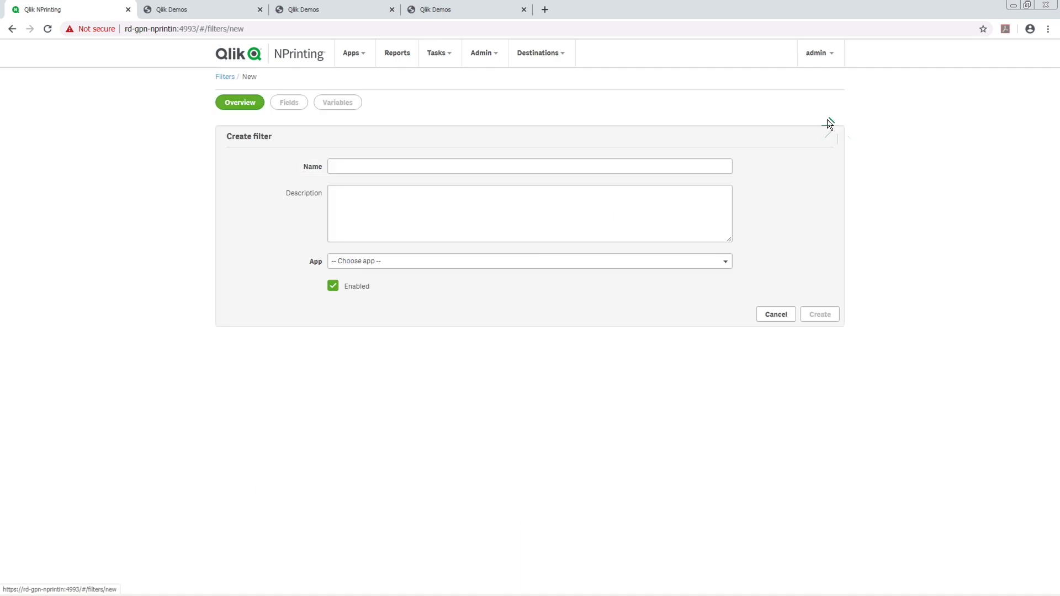
click(432, 164)
text(City variable filter)
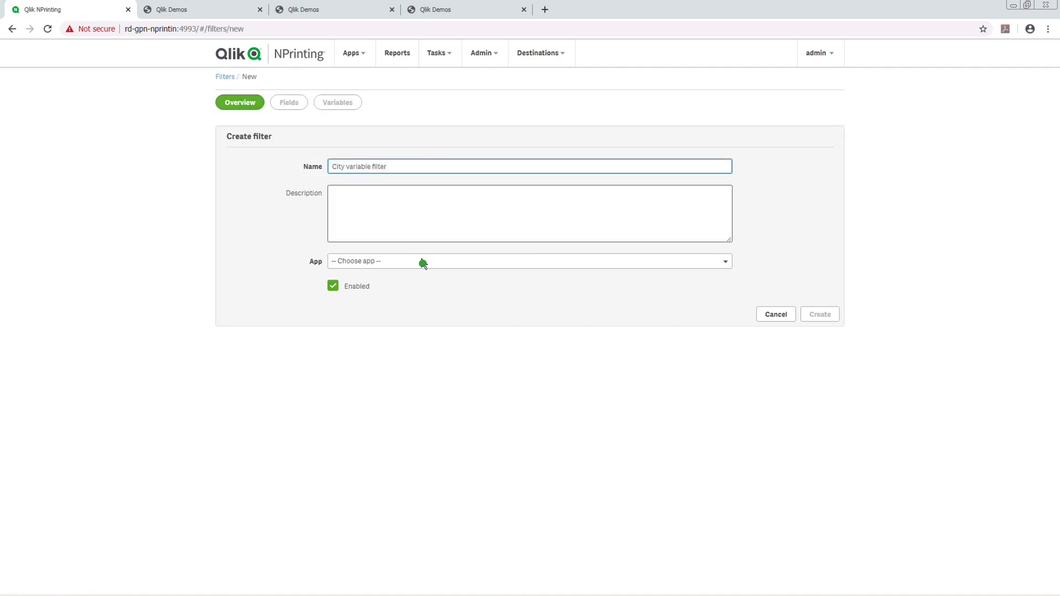
click(422, 261)
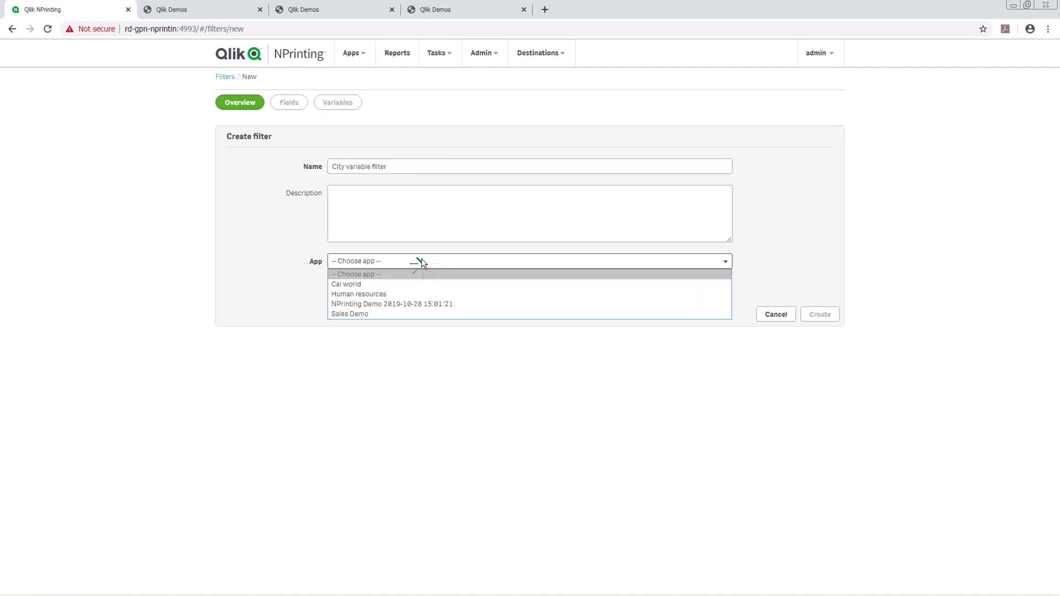
click(396, 314)
click(819, 314)
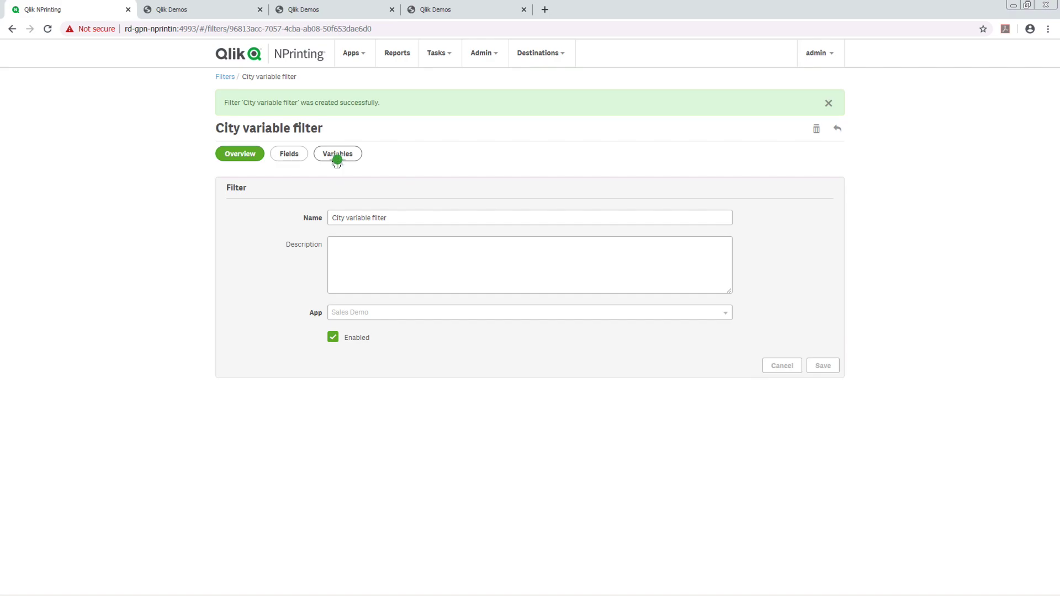
Step: Add a Dimension01 variable on the Sales Demo connection to the City filter, with value City
click(335, 156)
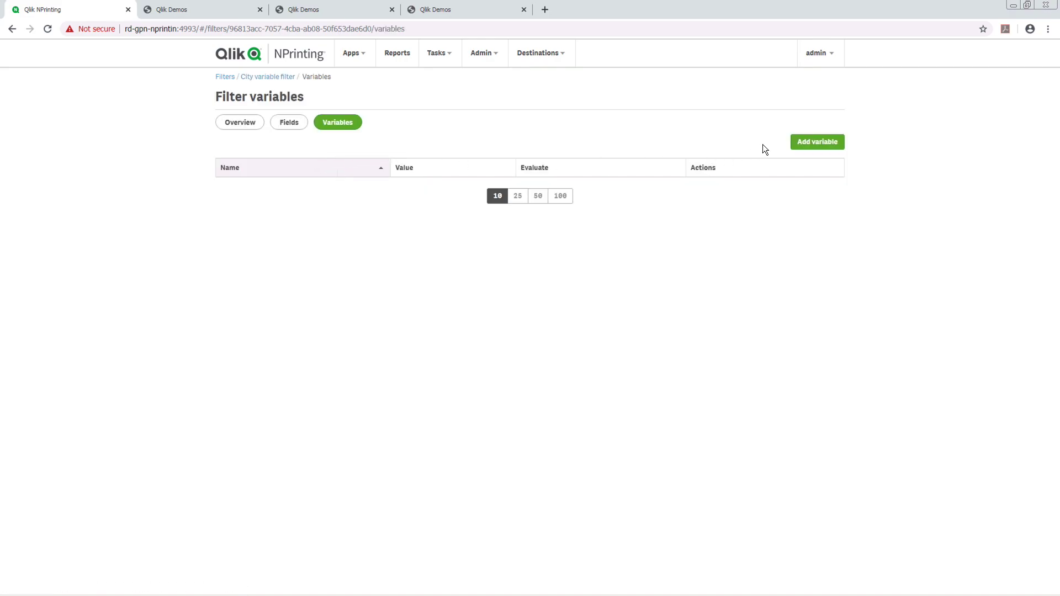
click(814, 142)
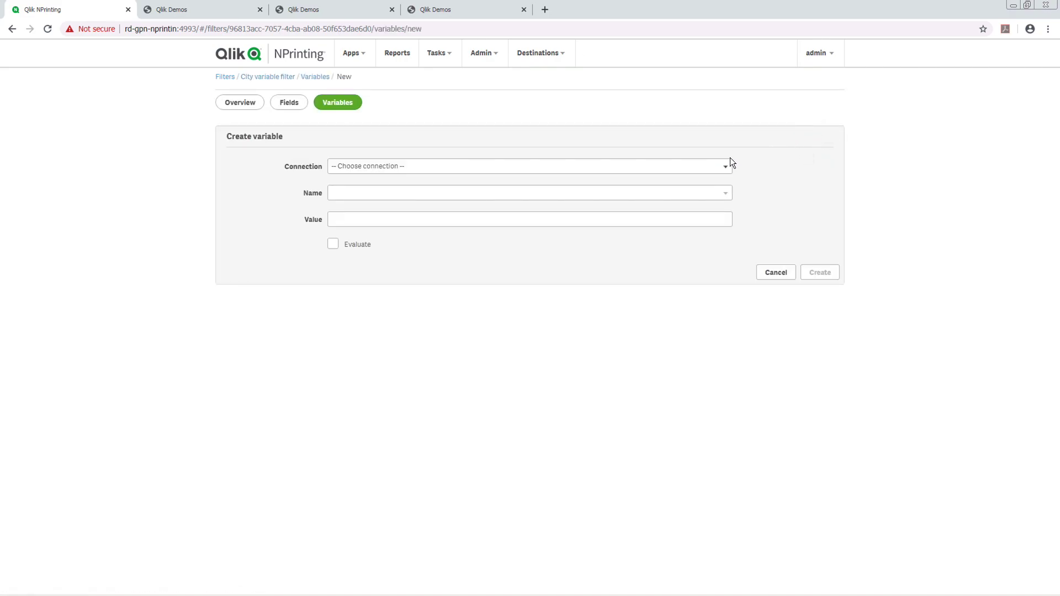
click(712, 166)
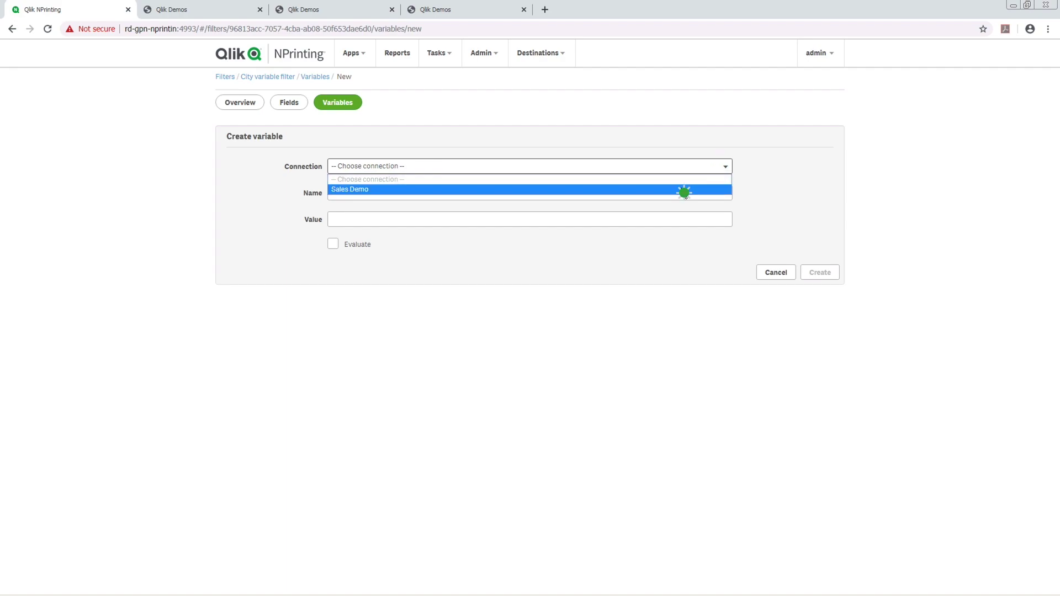
click(683, 189)
click(679, 193)
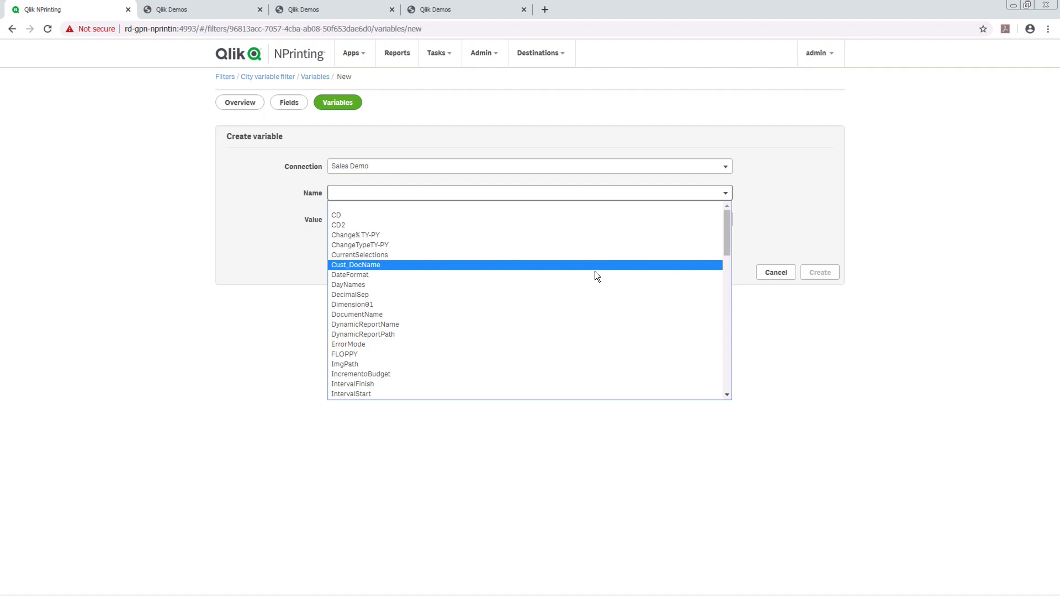
click(509, 297)
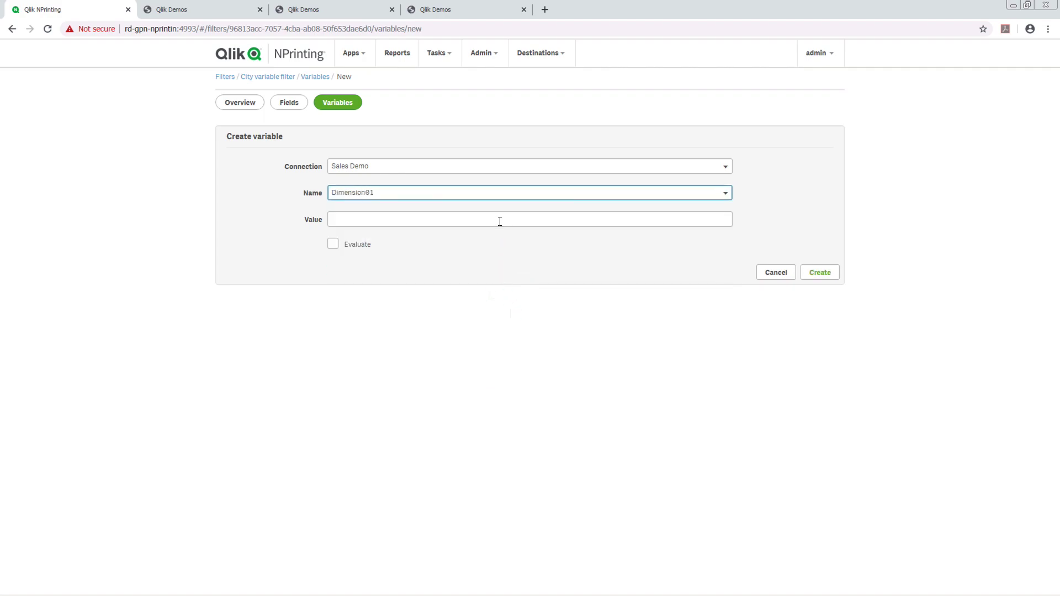
click(500, 217)
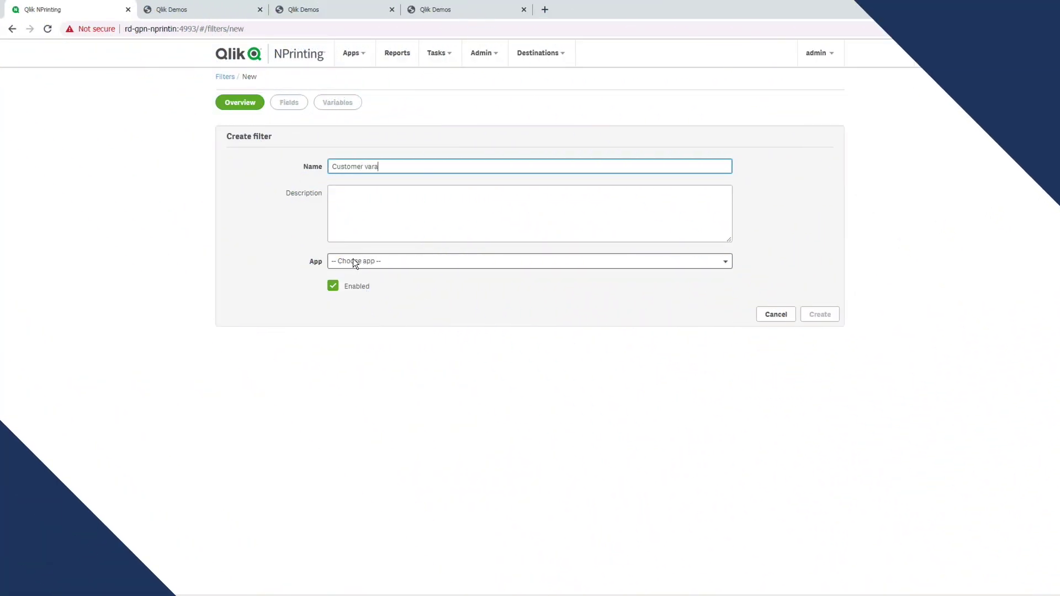
text(ble filter)
Step: Assign the Sales Demo app to the Customer variable filter and create it
click(499, 267)
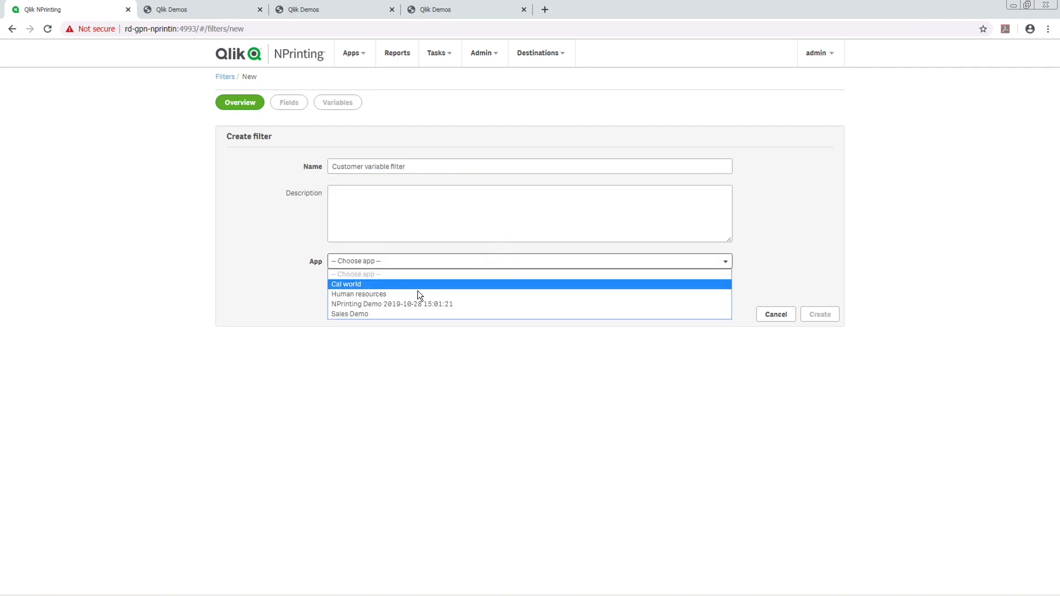
click(351, 315)
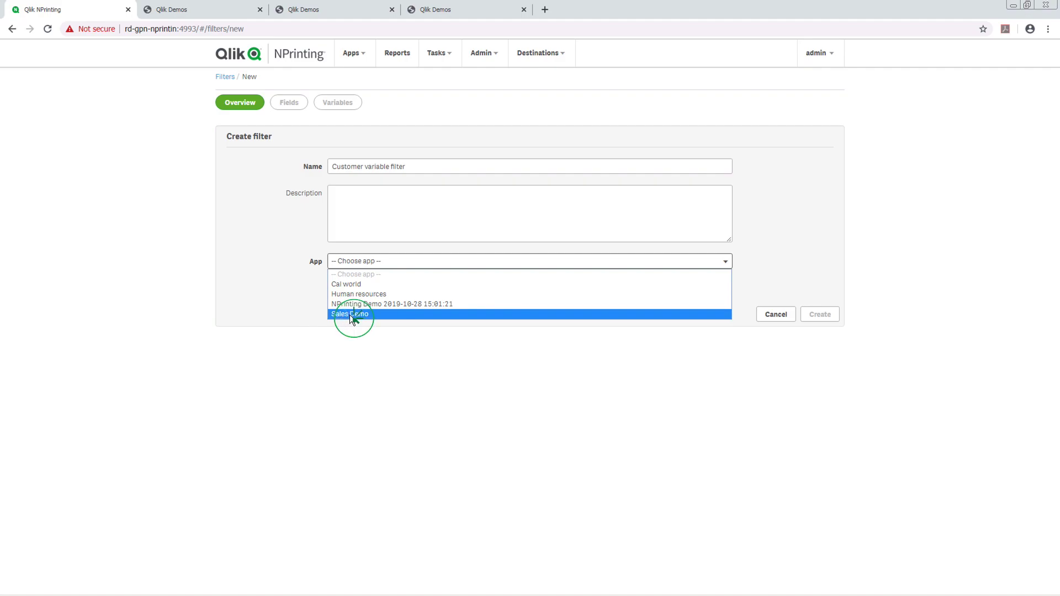
click(826, 315)
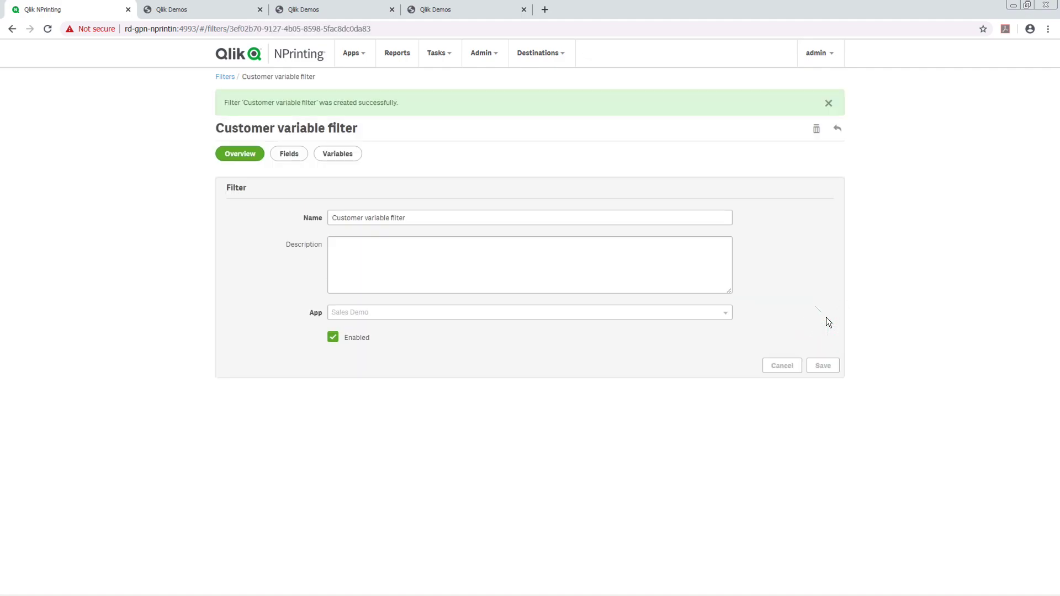
Step: Add a Dimension01 variable on the Sales Demo connection to the Customer filter, with value Customer
click(348, 156)
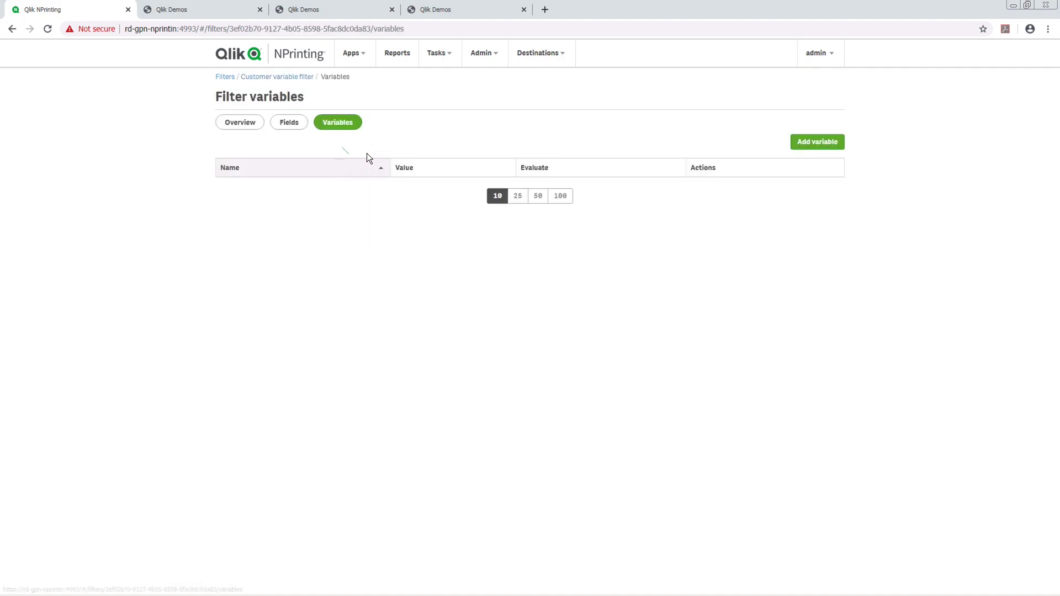
click(796, 143)
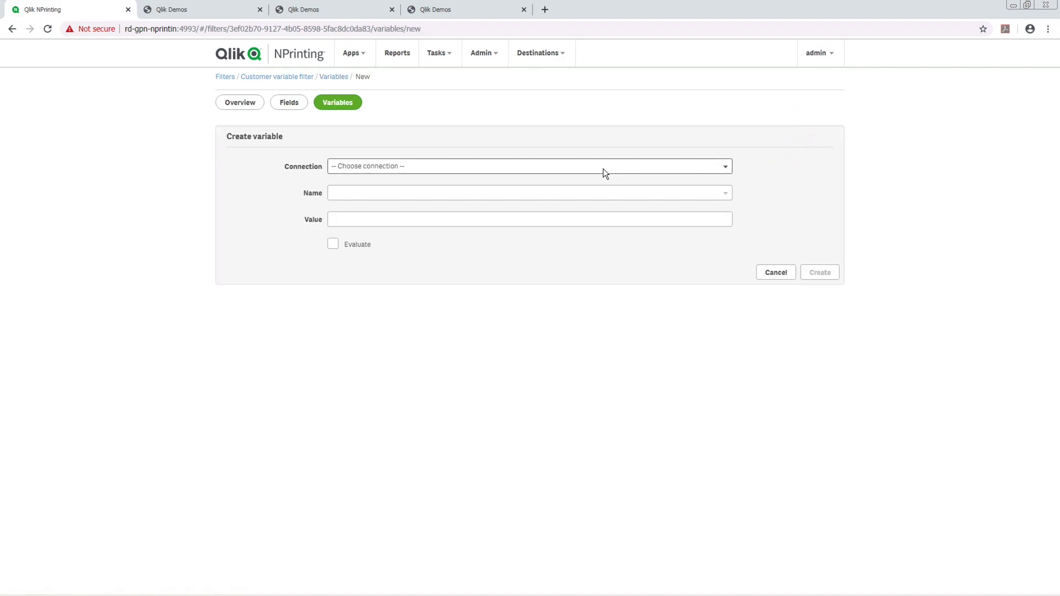
click(602, 167)
click(601, 190)
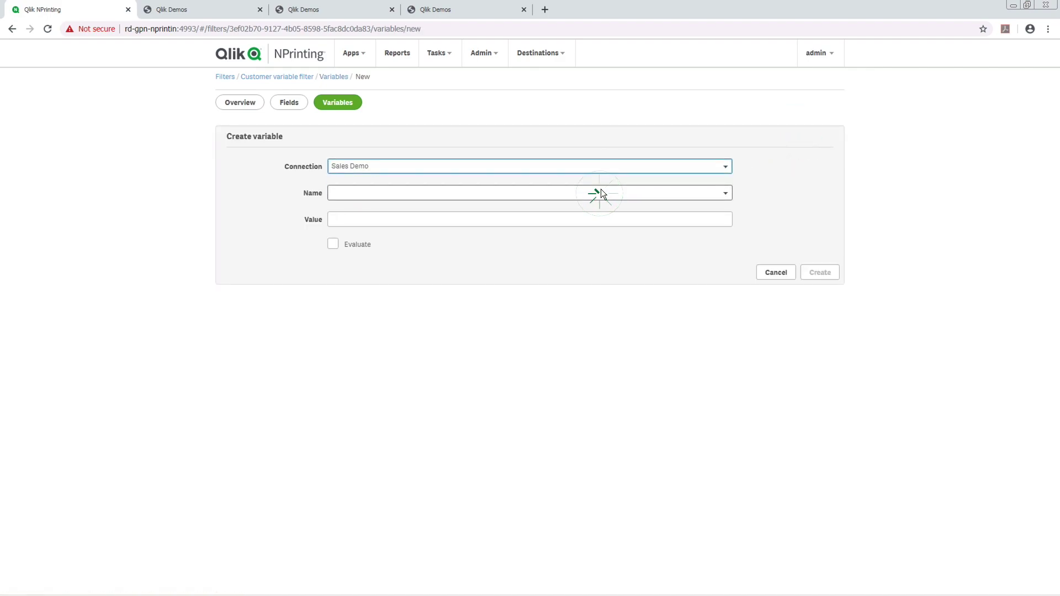
click(665, 193)
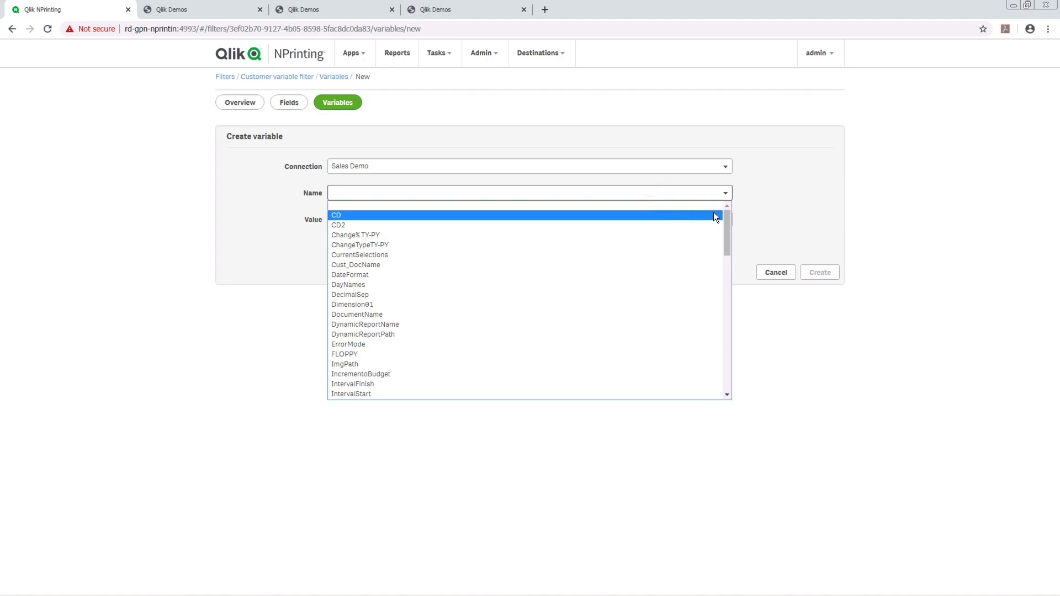
click(419, 305)
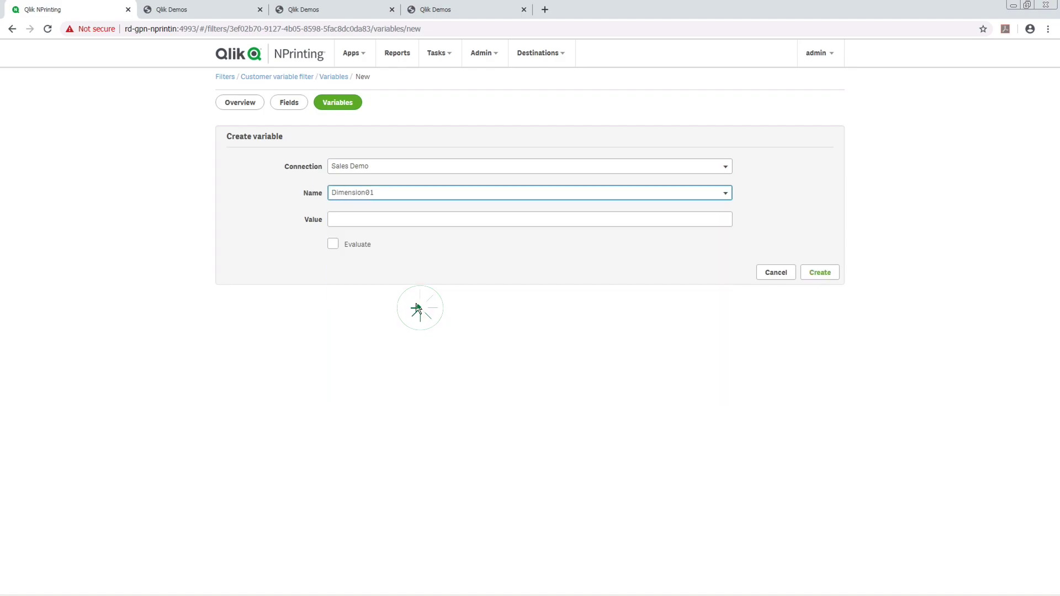
click(371, 221)
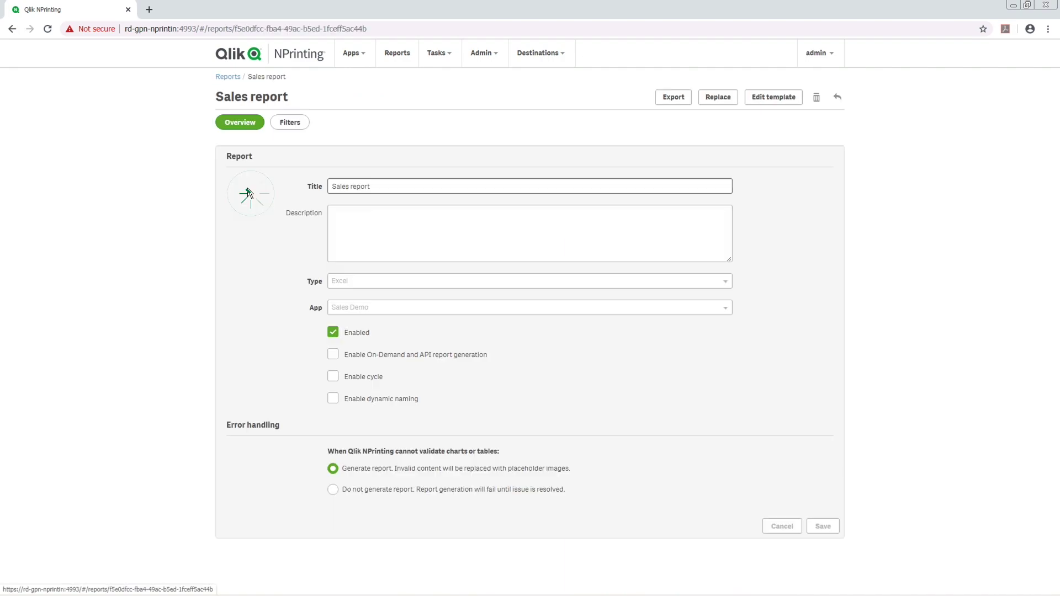
Step: Preview the Sales report template's Excel output, then save and close the Template Editor
click(771, 106)
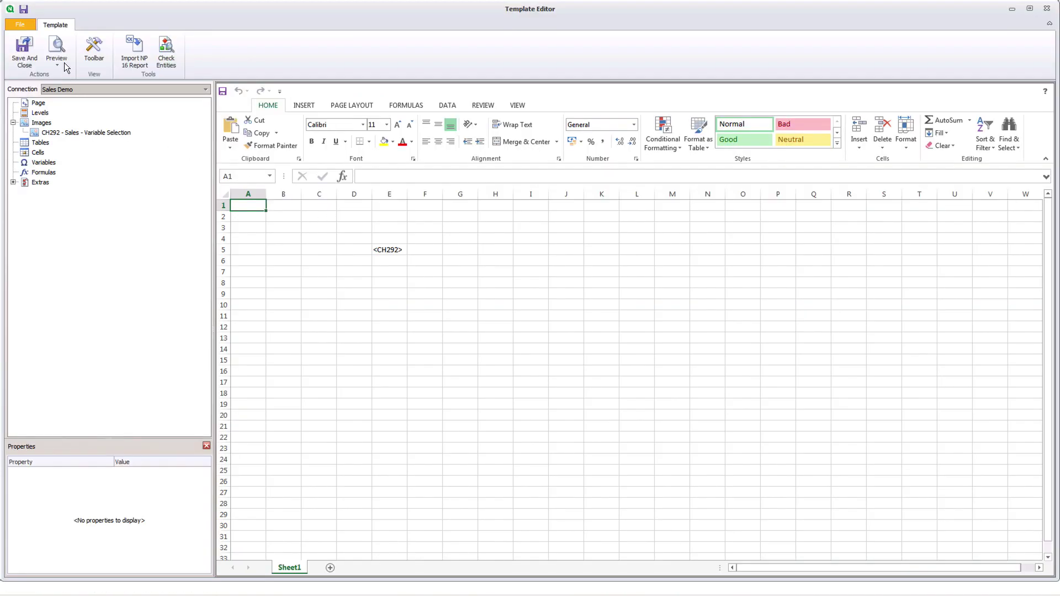
click(65, 67)
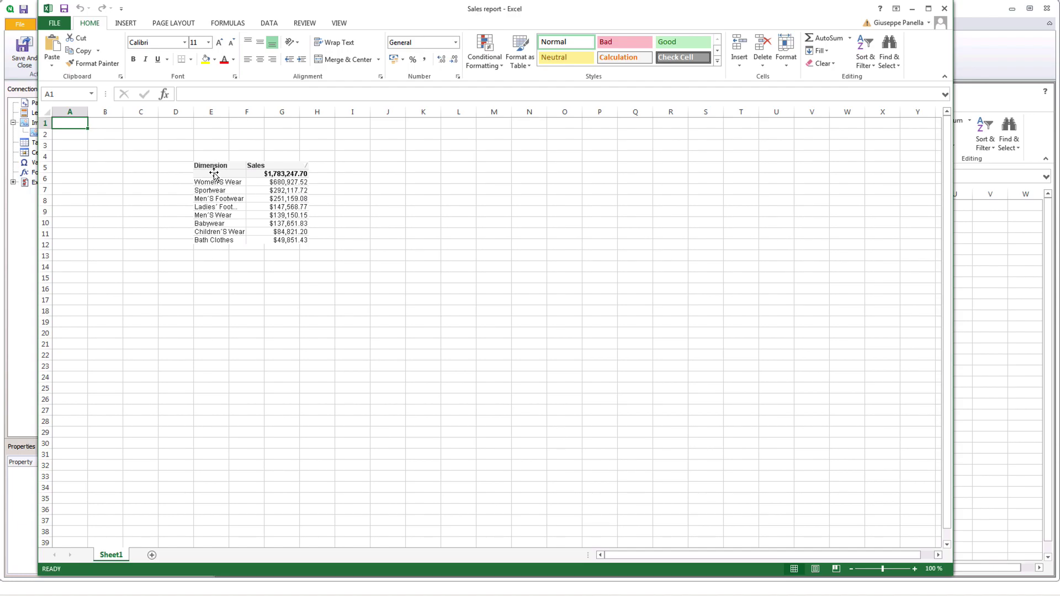
click(943, 8)
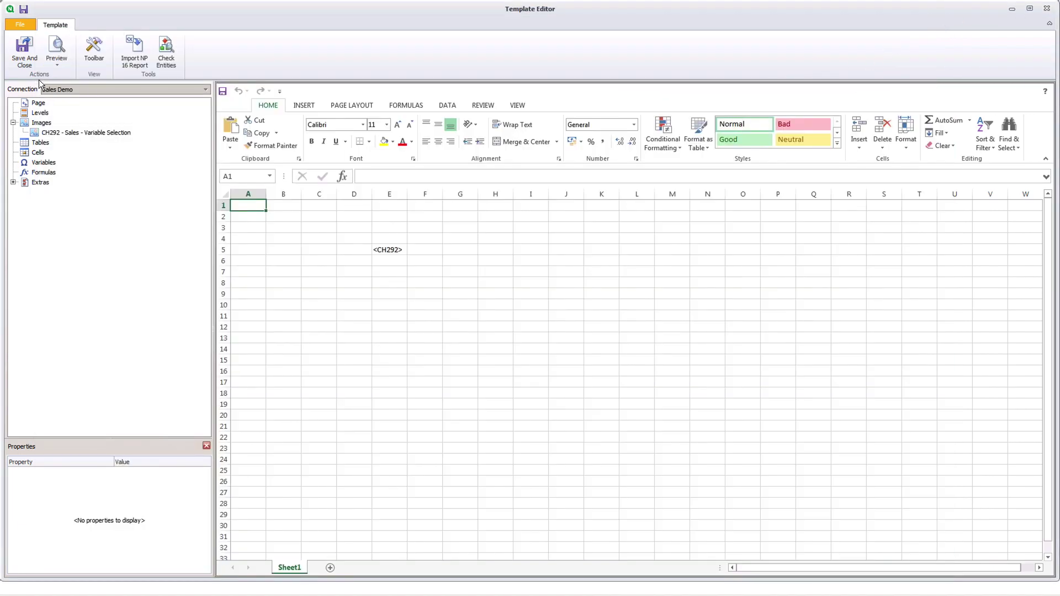
click(32, 56)
Step: Apply the City variable filter to the Sales report and preview the template by city
click(285, 124)
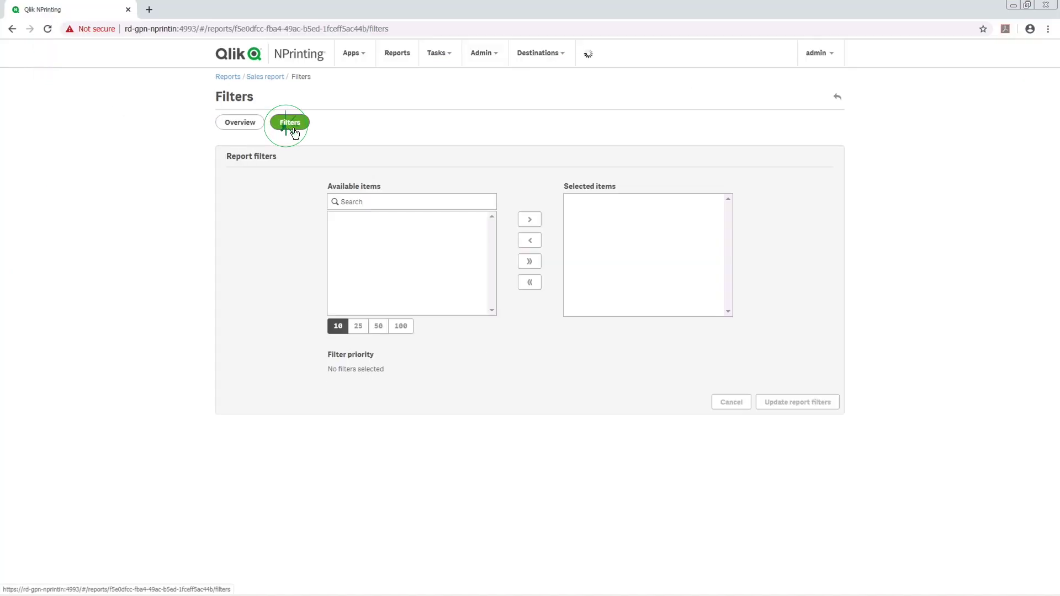
click(350, 218)
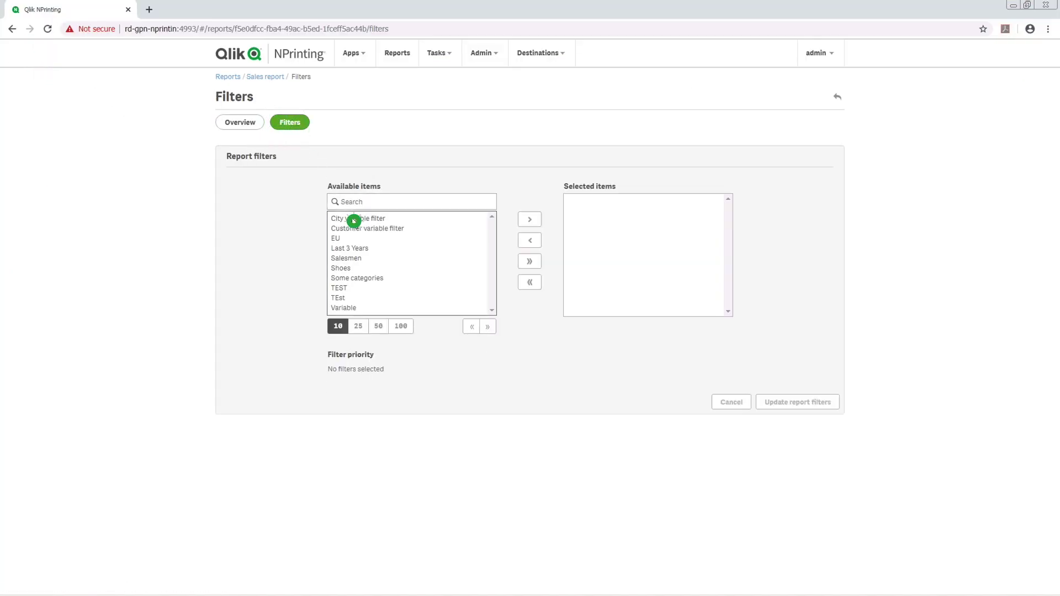
click(529, 220)
click(797, 403)
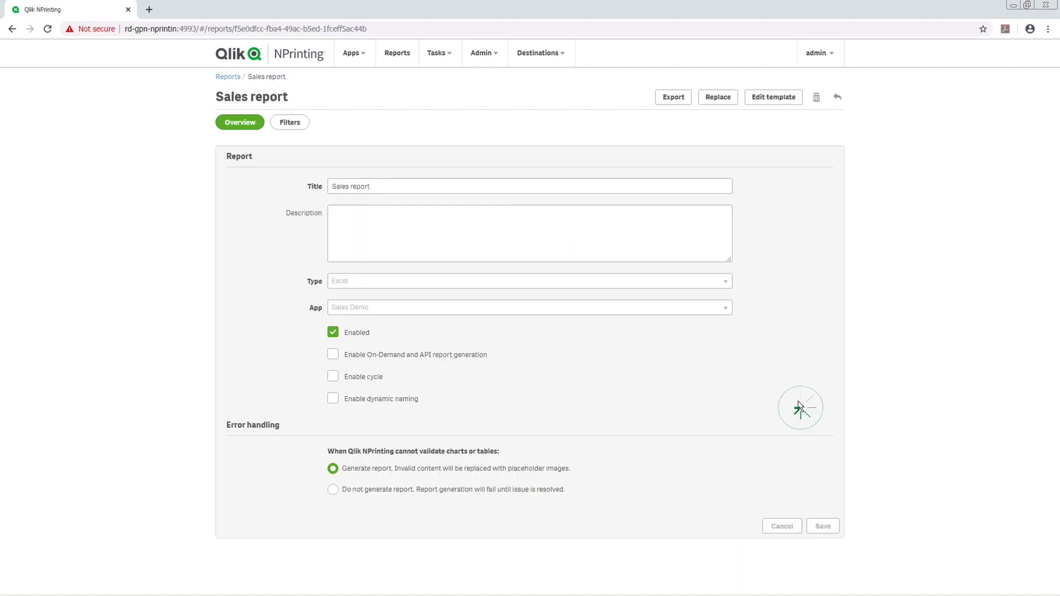
click(775, 102)
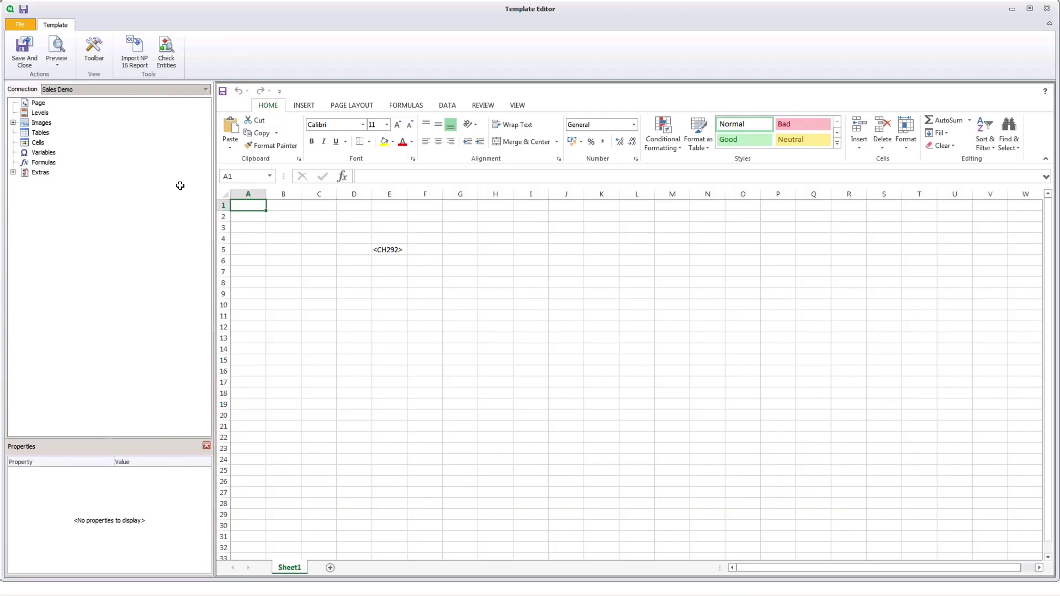
click(56, 51)
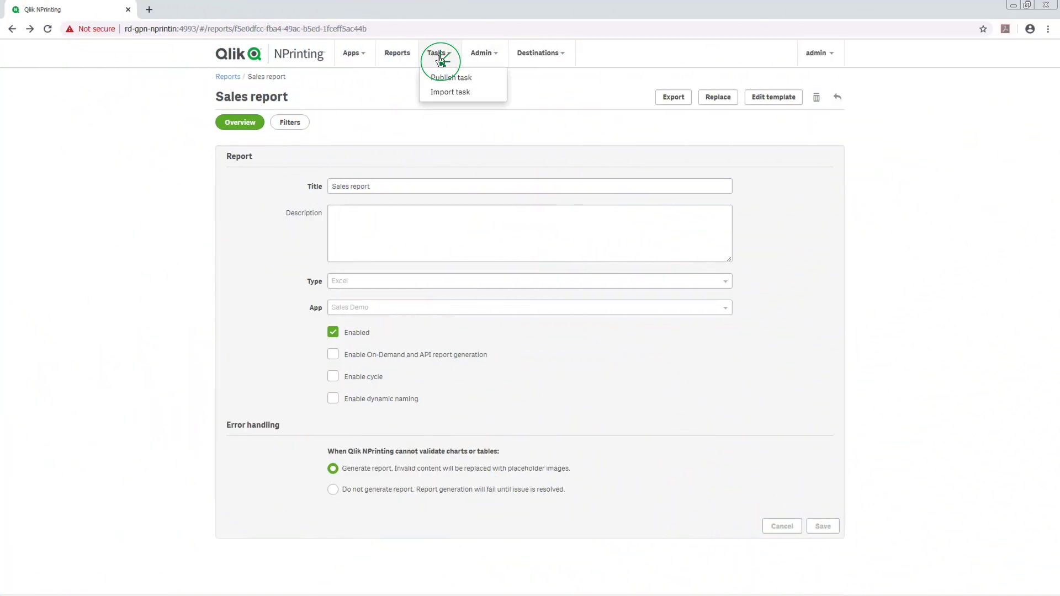
Step: Create a publish task named 'Sales report y city' for the Sales Demo app
click(437, 77)
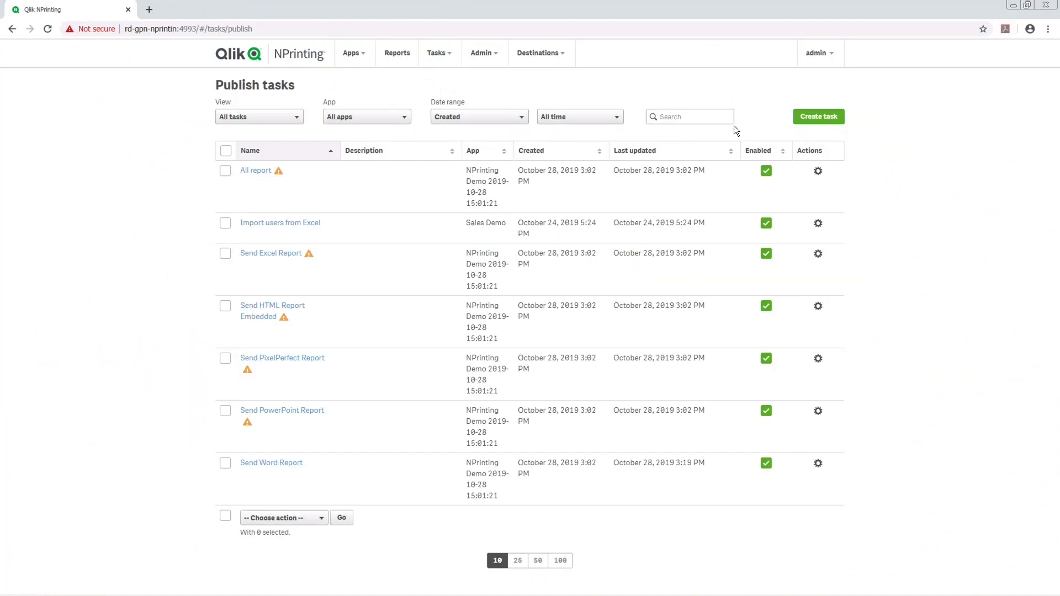
click(823, 122)
click(557, 168)
text(Sales report y city)
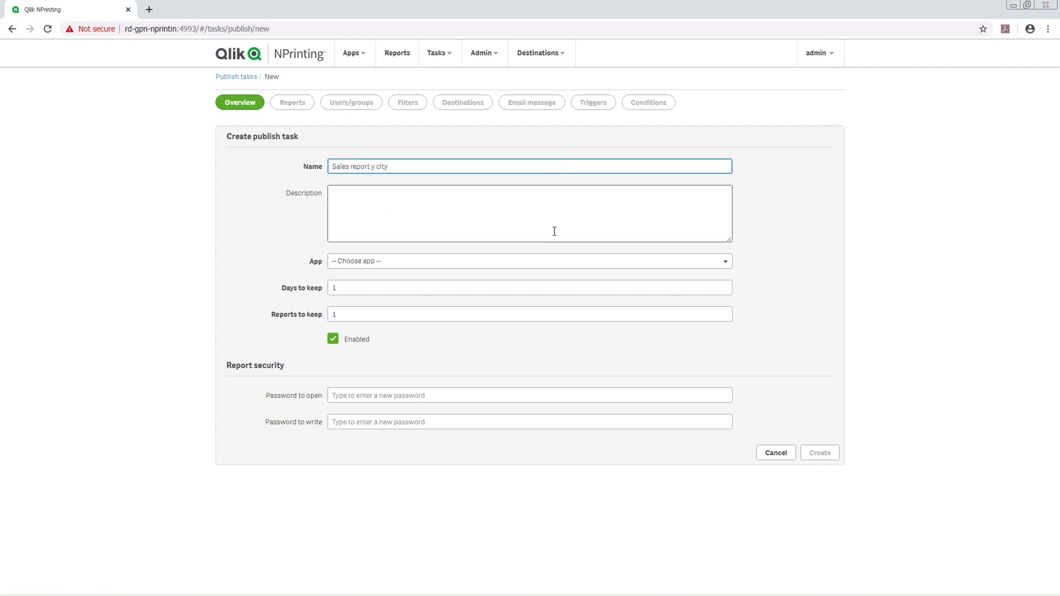
click(532, 261)
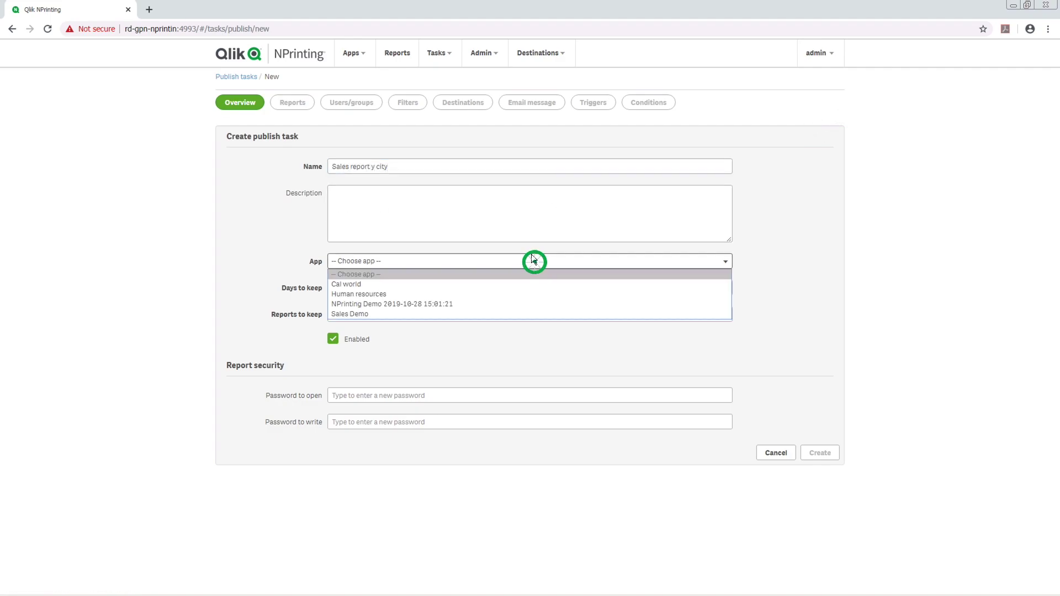
click(411, 313)
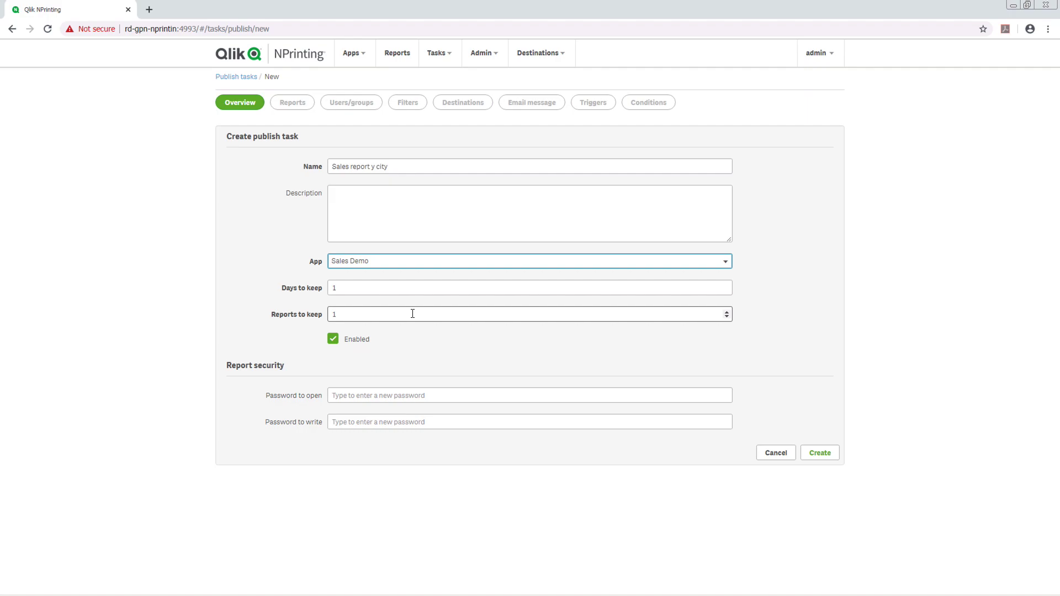
click(816, 451)
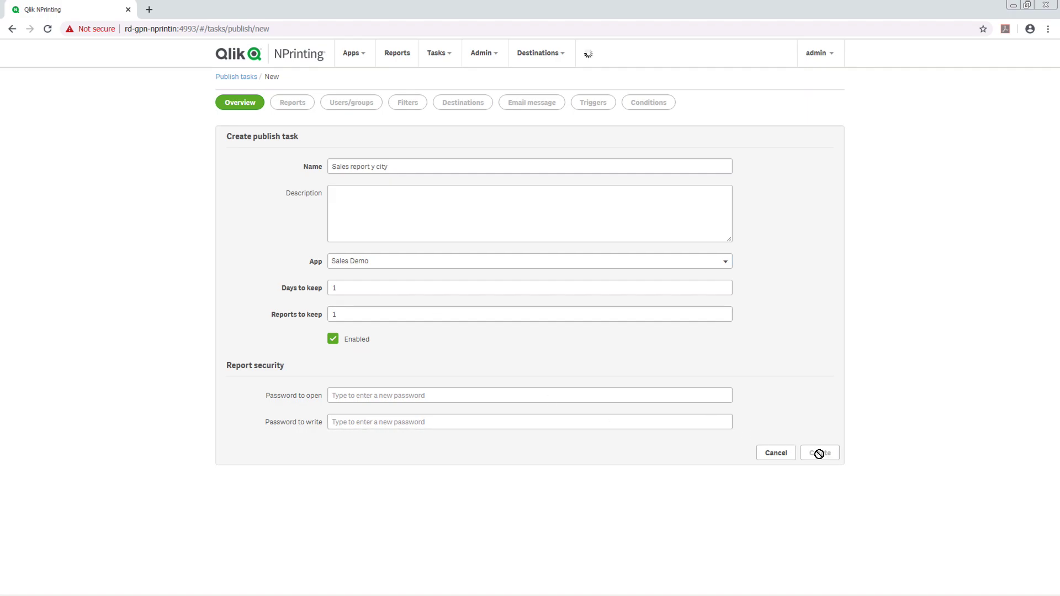
Step: Add the Sales report to the task with XLS output format
click(291, 160)
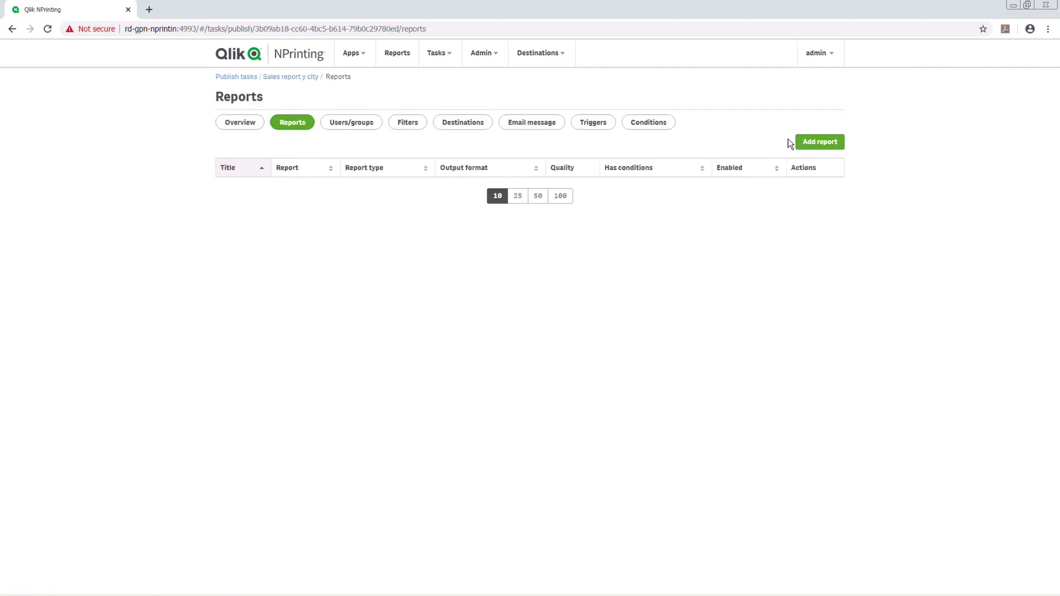
click(679, 167)
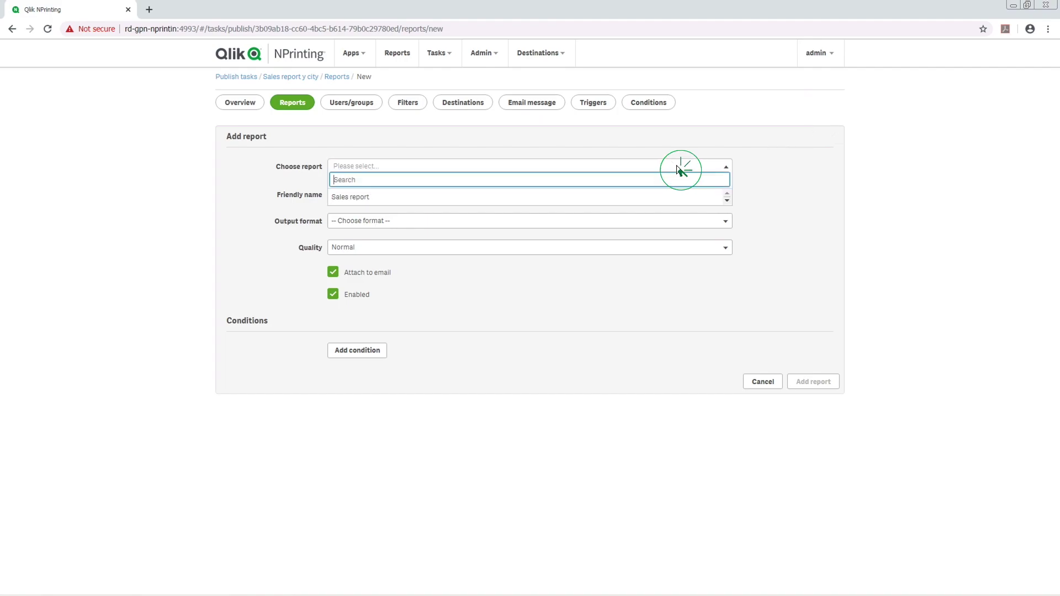
text(Sa)
click(604, 197)
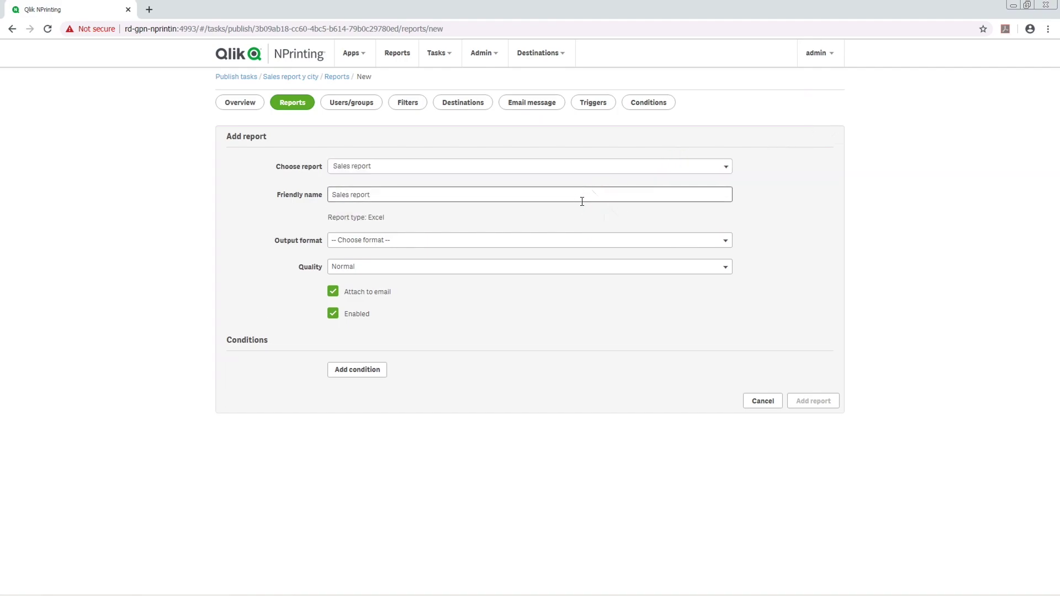
click(522, 241)
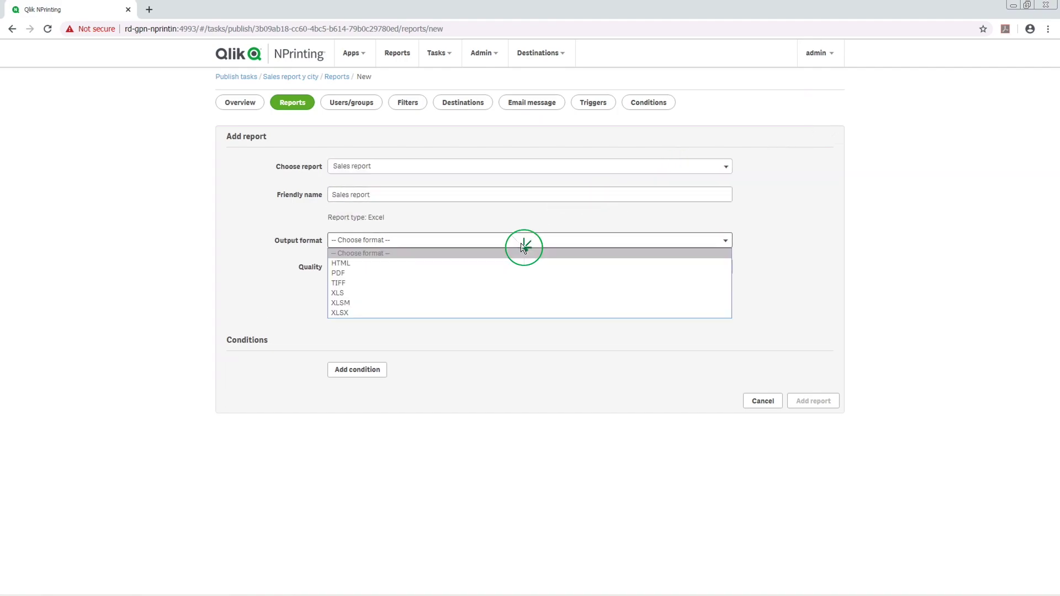
click(431, 293)
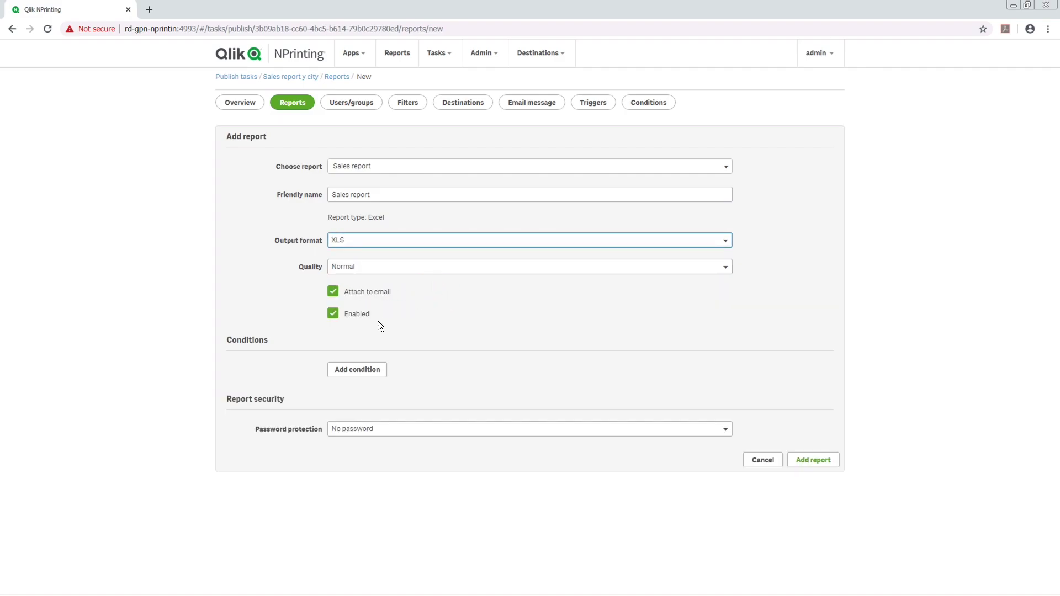
click(813, 463)
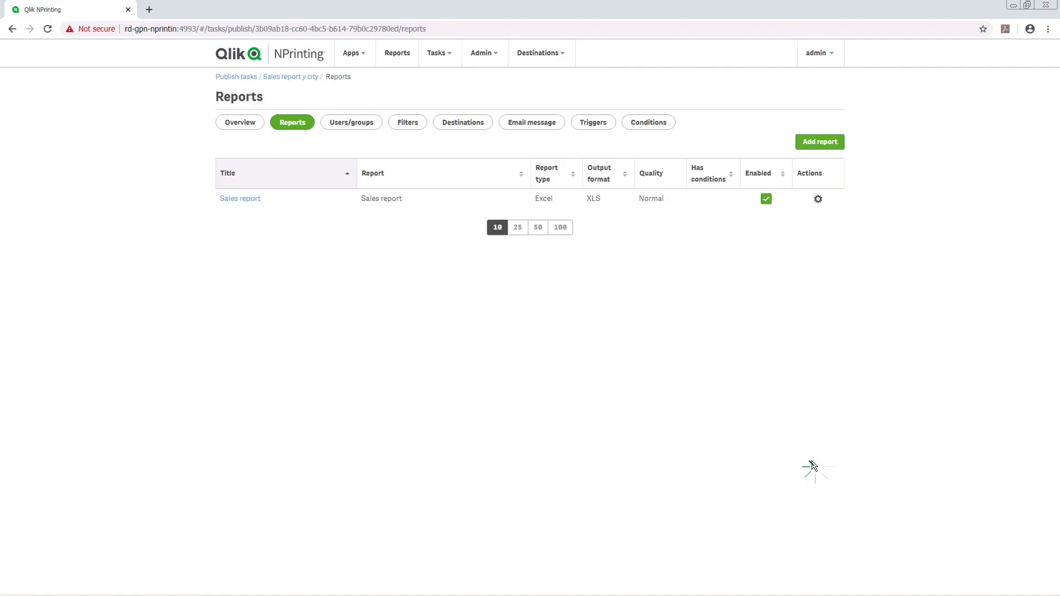
Step: Add the admin user as a recipient of the task
click(351, 122)
click(793, 146)
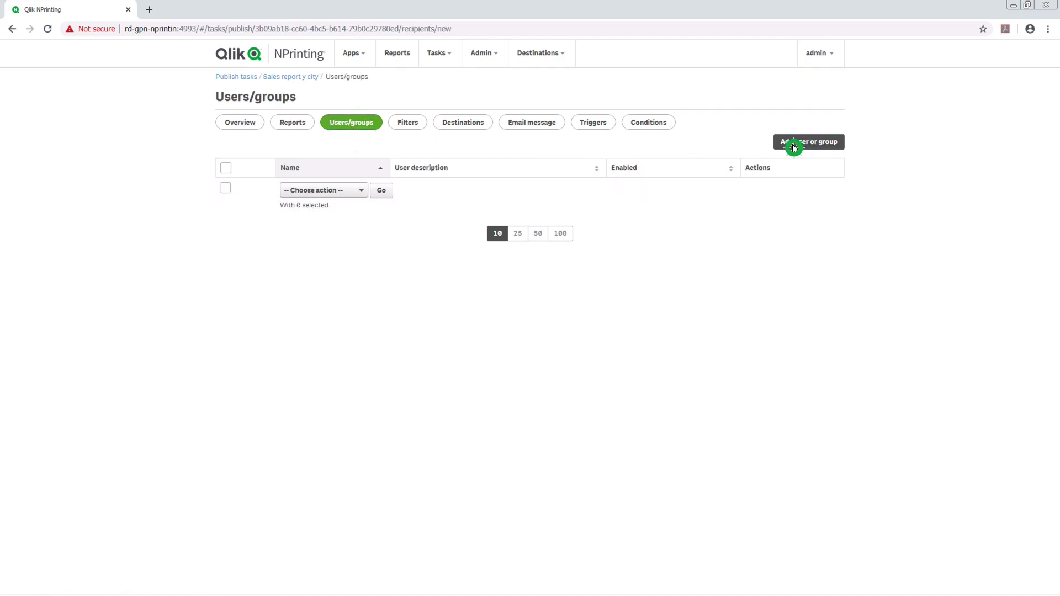
click(419, 169)
click(375, 290)
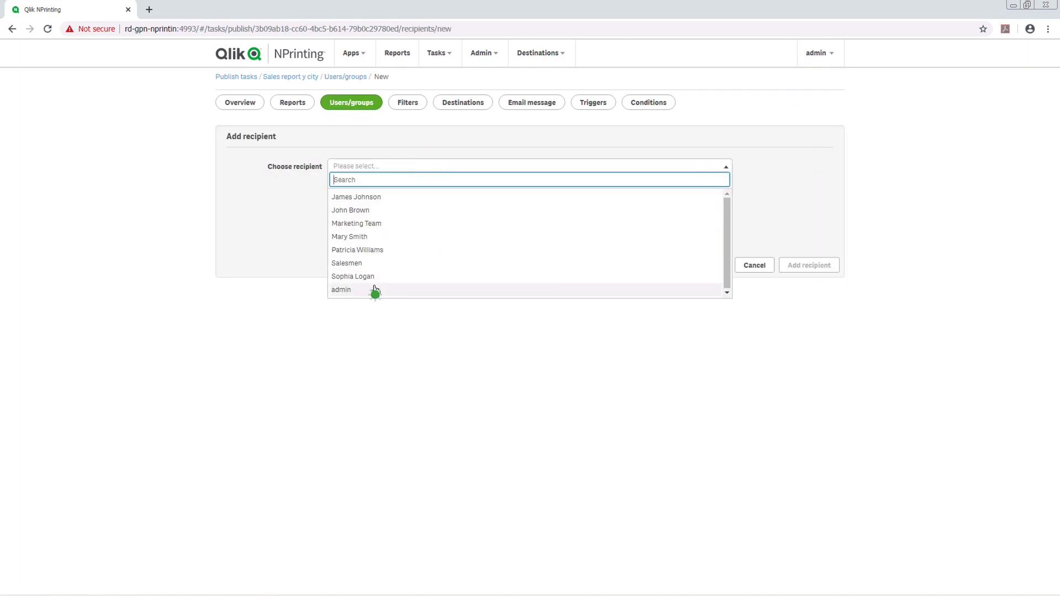
click(805, 266)
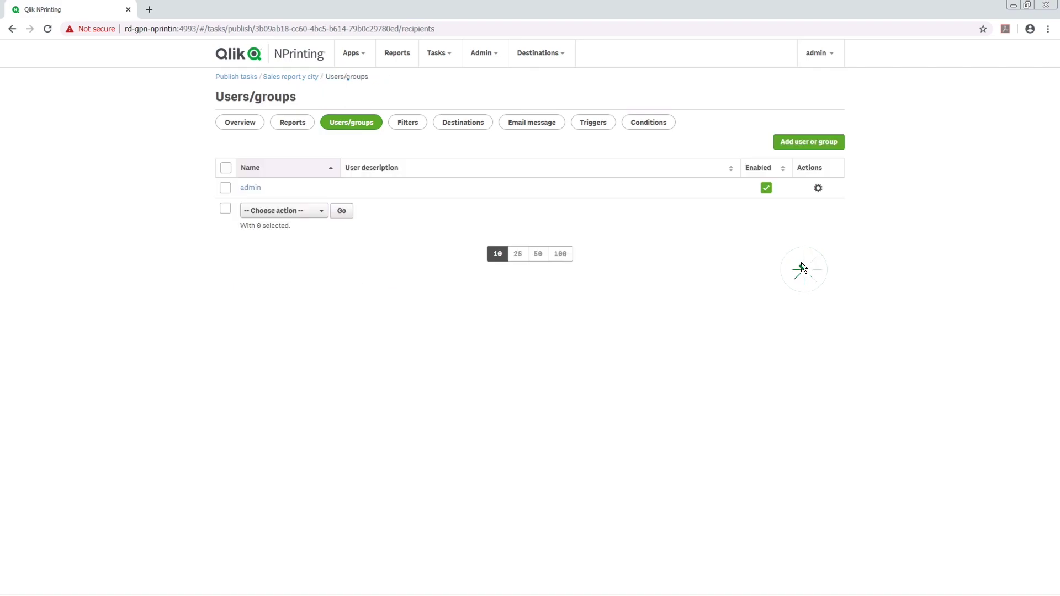
Step: Apply the City variable filter to the task's filters
click(417, 124)
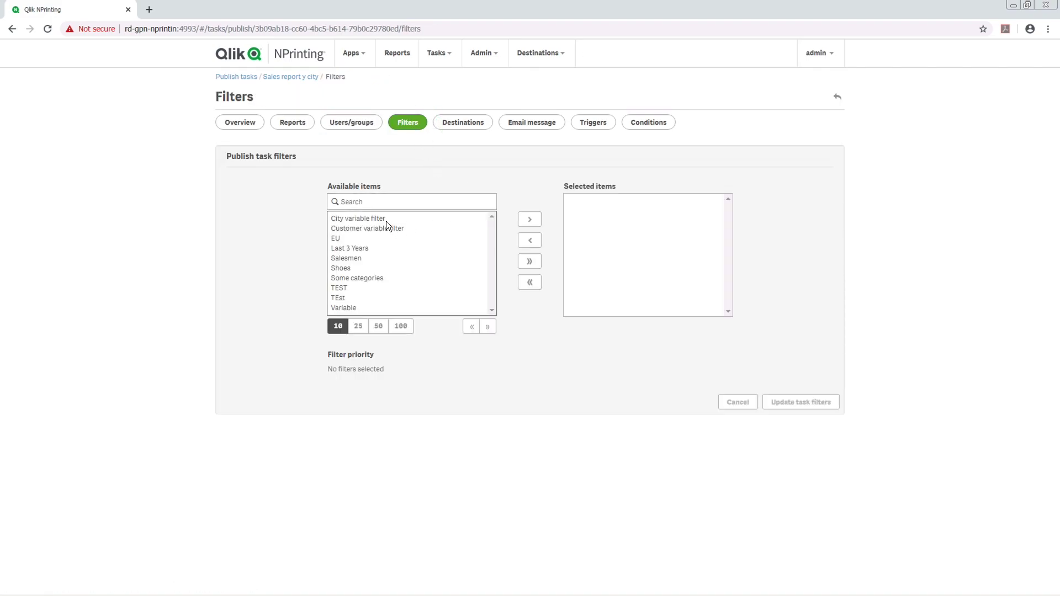
click(385, 220)
click(529, 219)
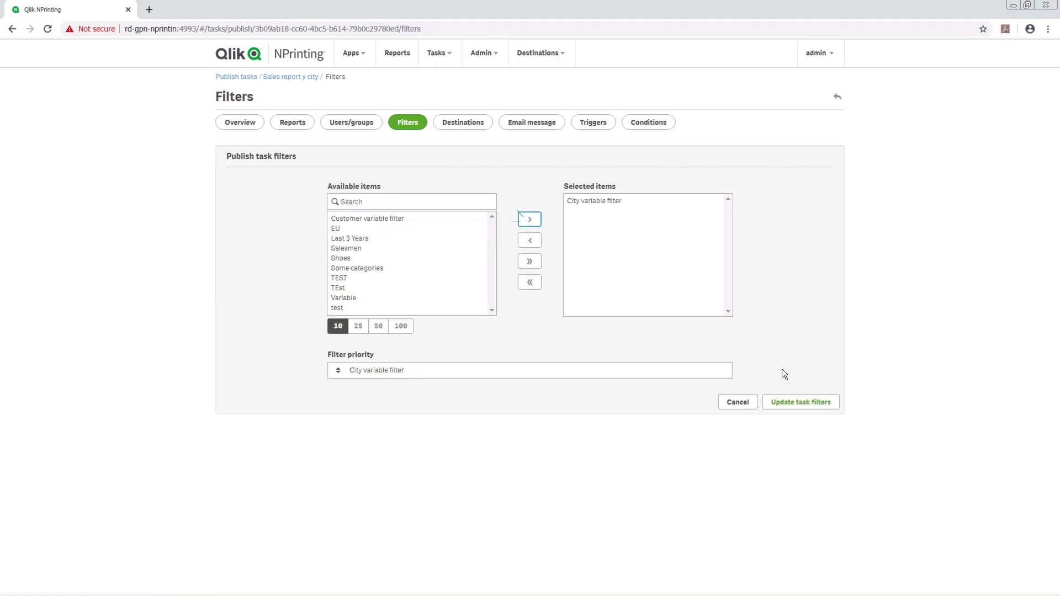
click(800, 403)
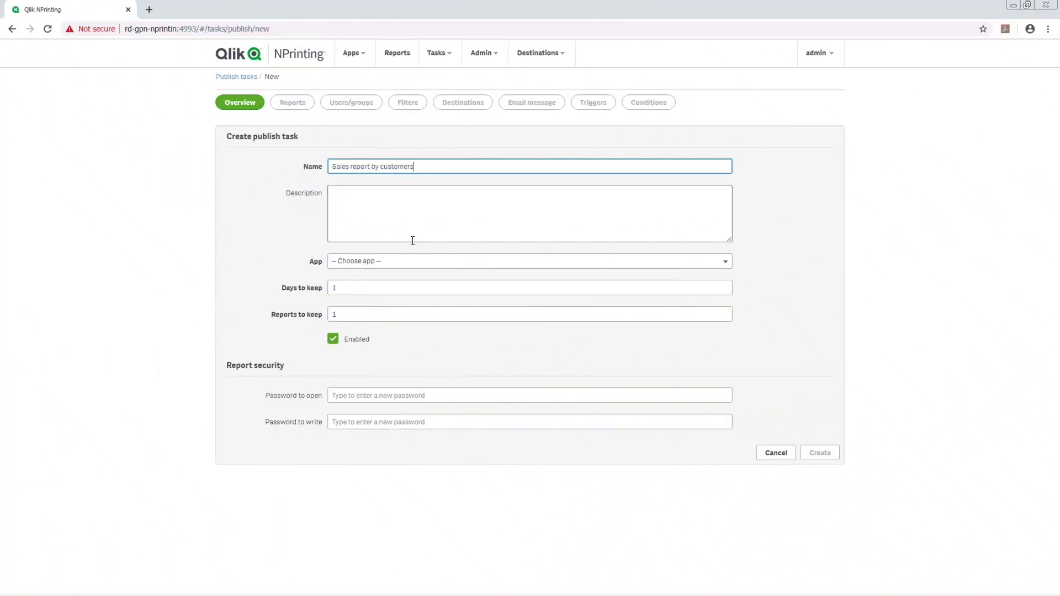
Step: Create the new publish task for the Sales Demo app
click(406, 264)
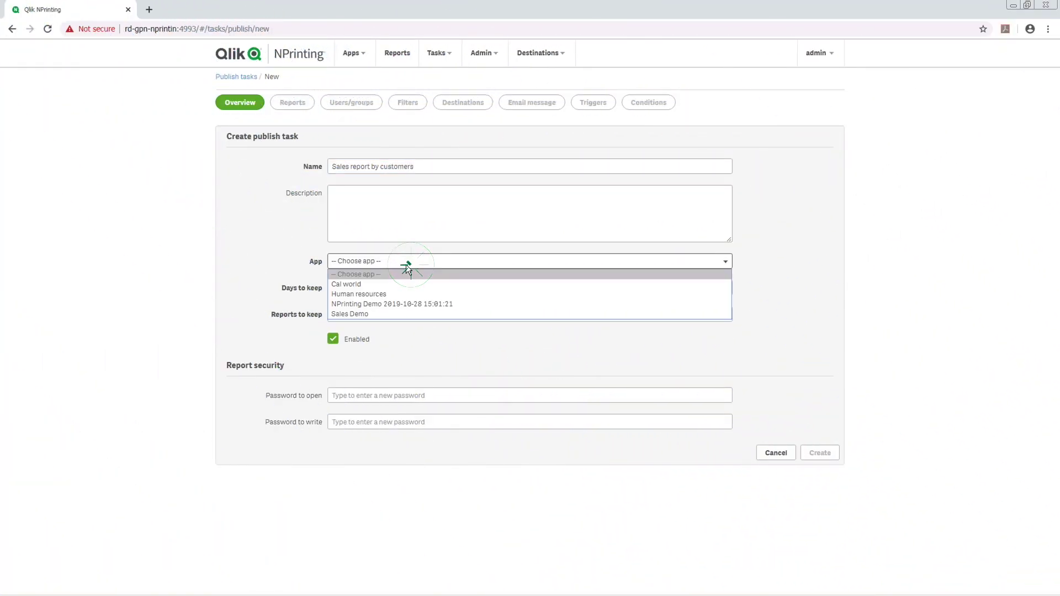
click(379, 313)
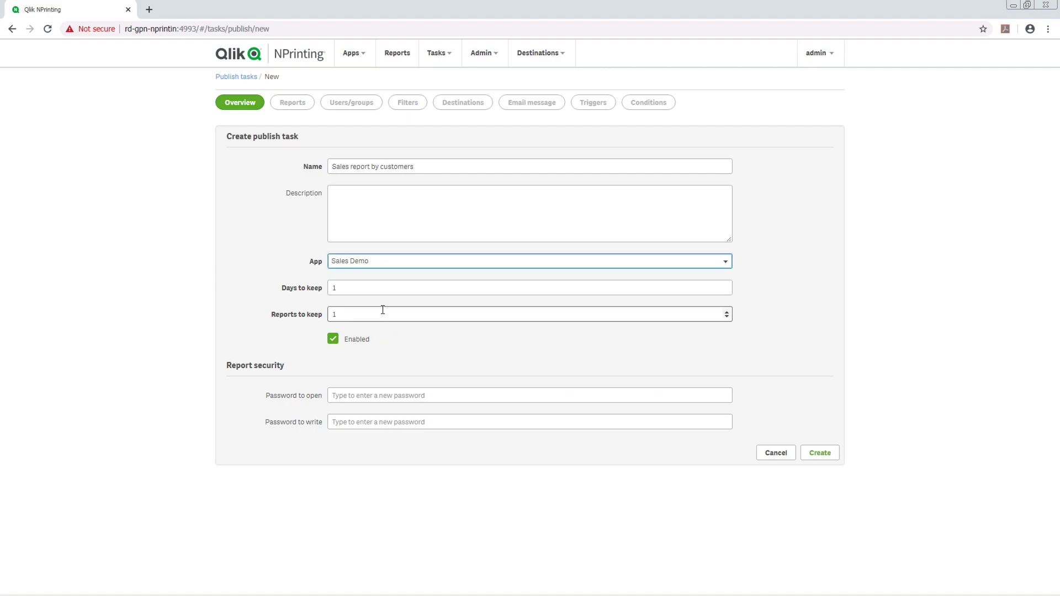
click(816, 454)
Step: Add the Sales report to the task with XLS output format
click(293, 154)
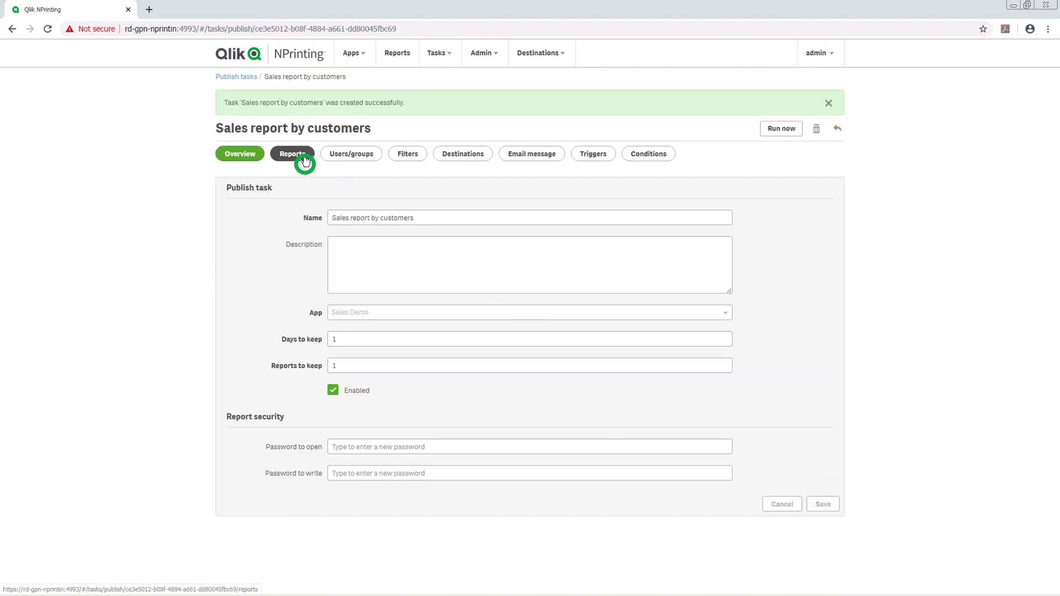
click(828, 146)
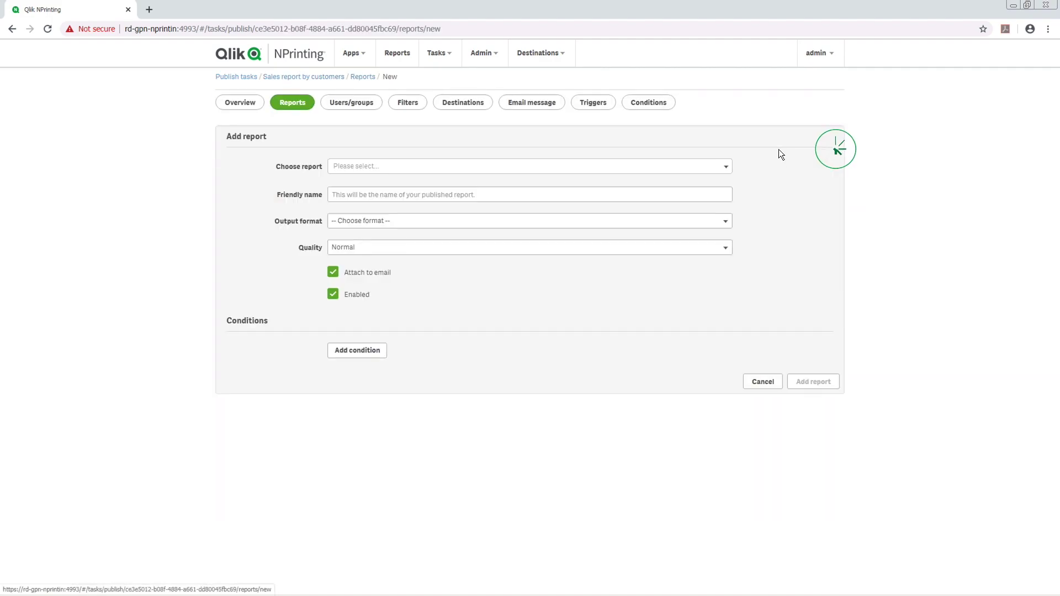
click(530, 167)
click(494, 197)
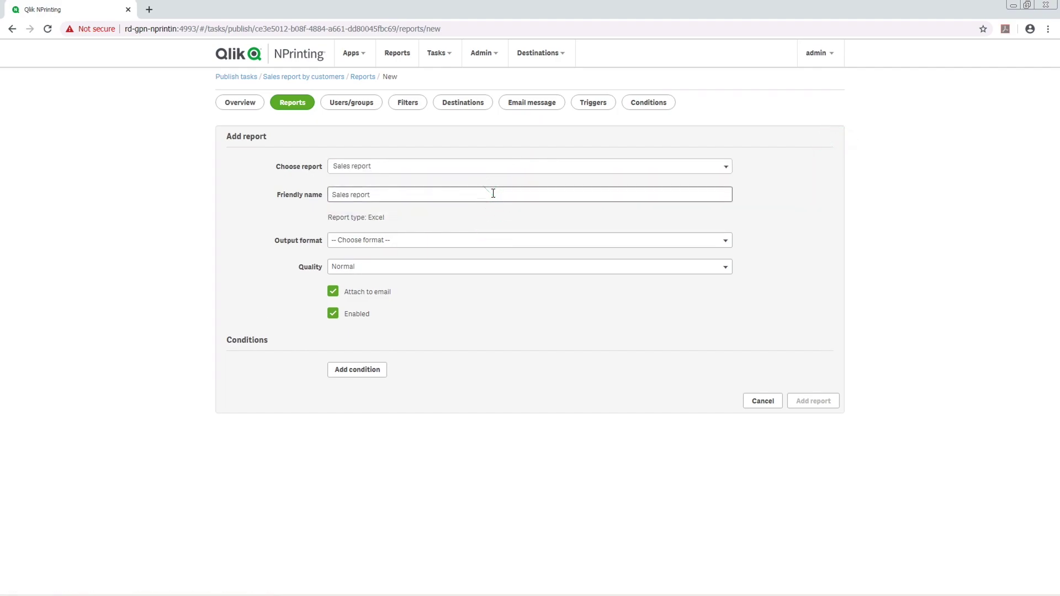
click(462, 240)
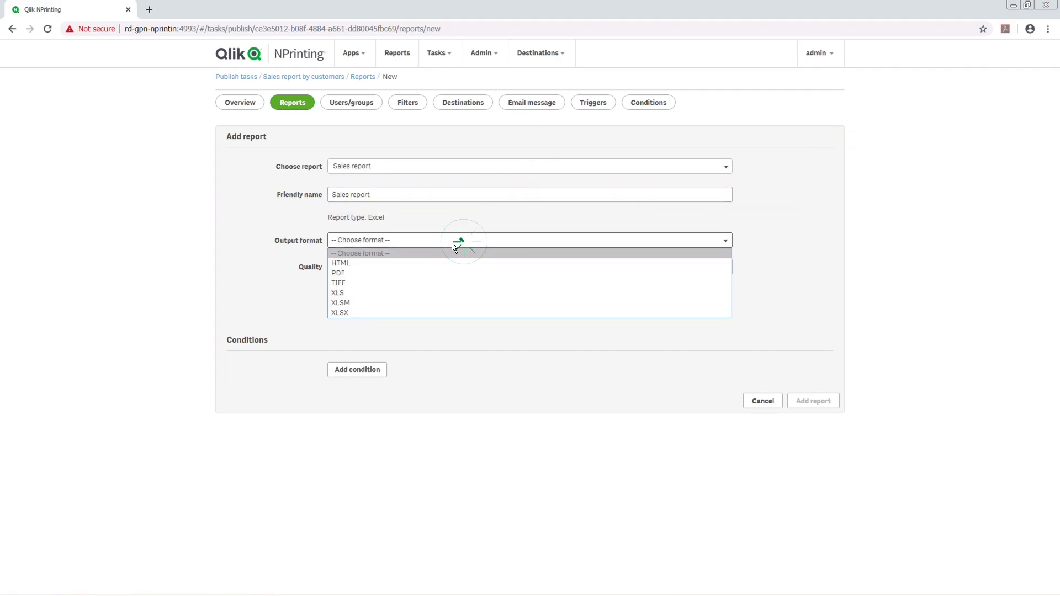
click(400, 293)
click(802, 460)
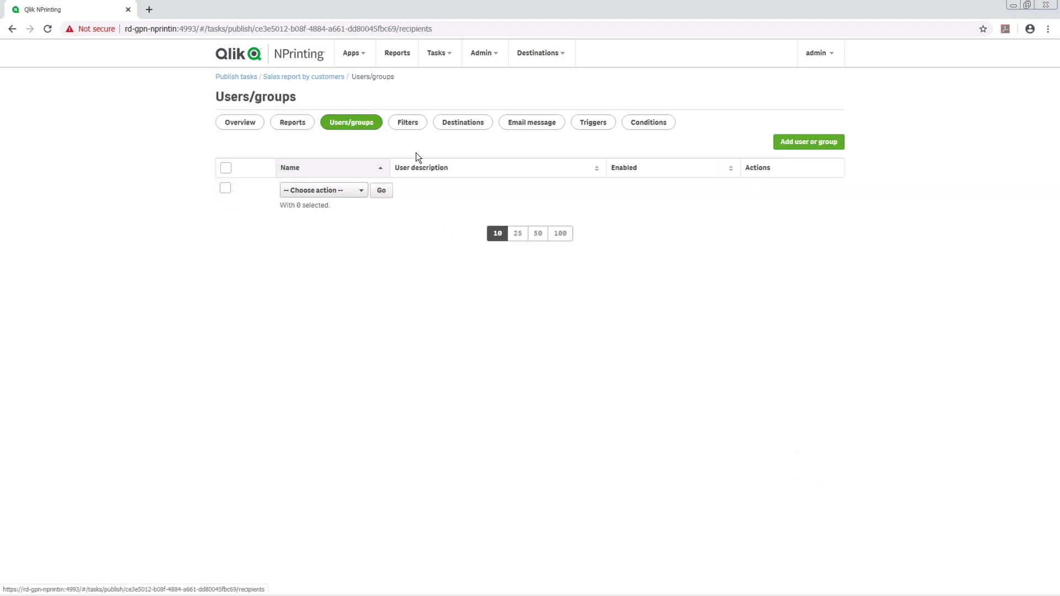
Step: Add the admin user as a recipient of the task
click(796, 148)
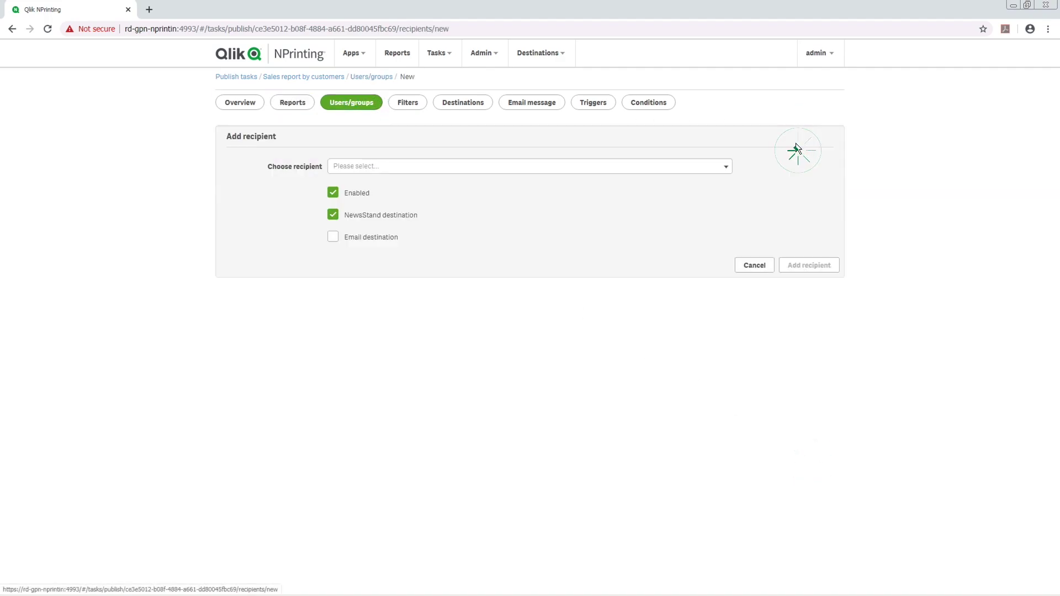
click(617, 166)
click(390, 292)
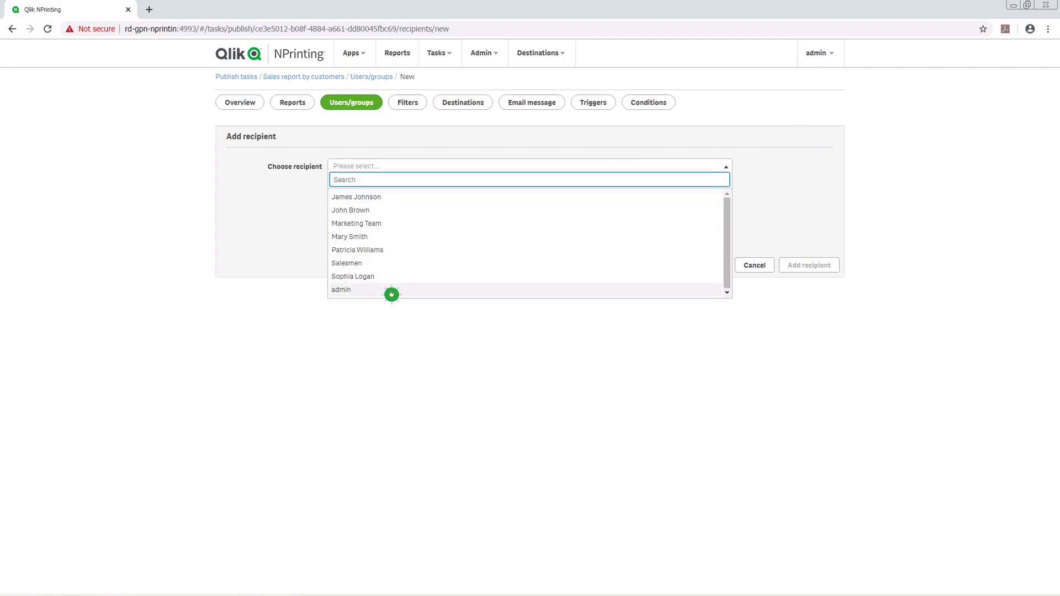
click(807, 263)
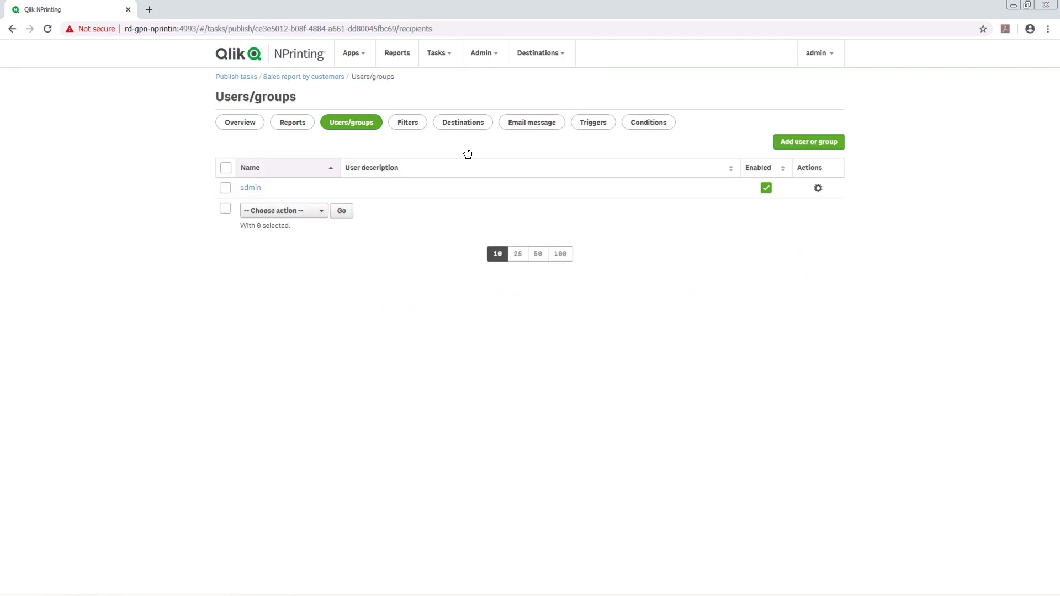
Step: Apply the Customer variable filter to the task and run it now
click(417, 120)
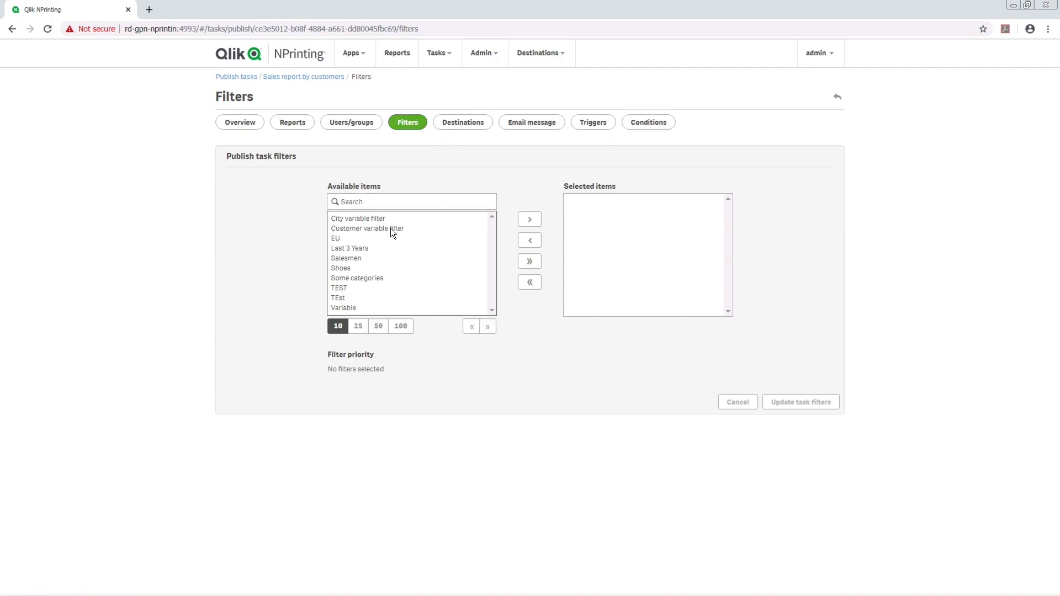
click(390, 228)
click(535, 220)
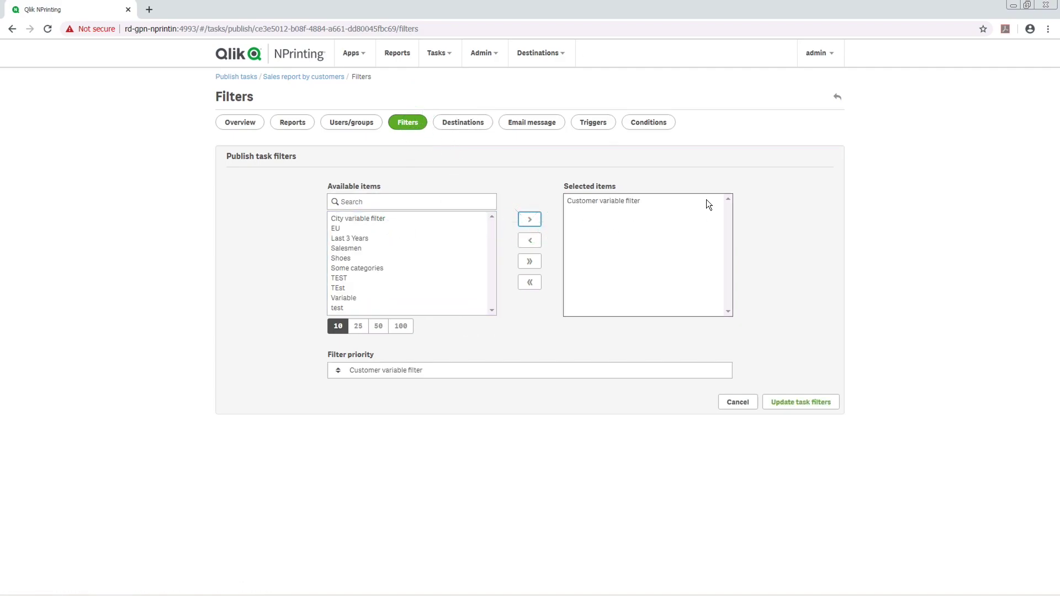
click(793, 402)
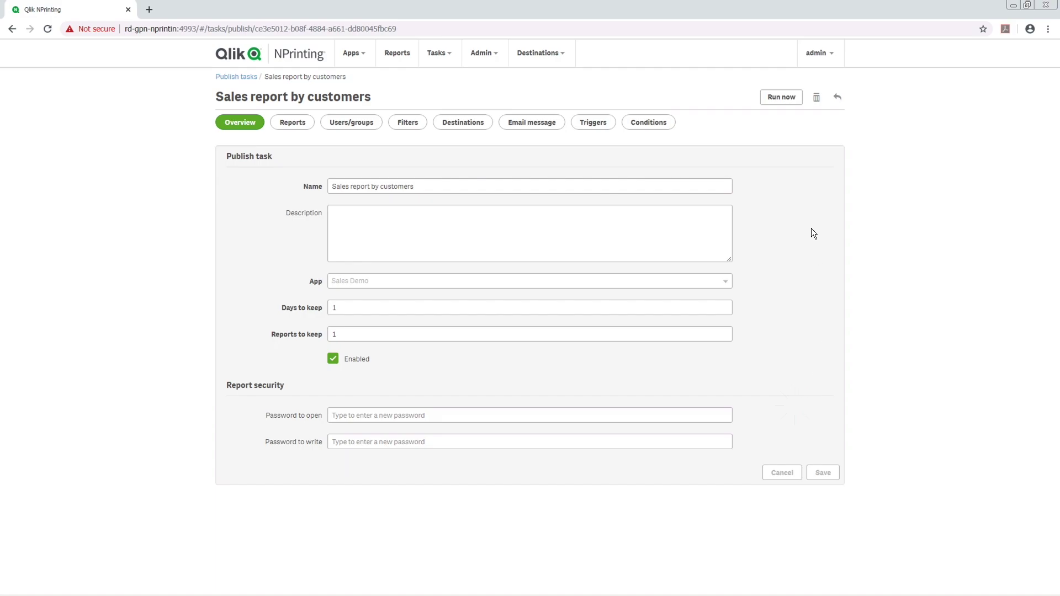
click(782, 99)
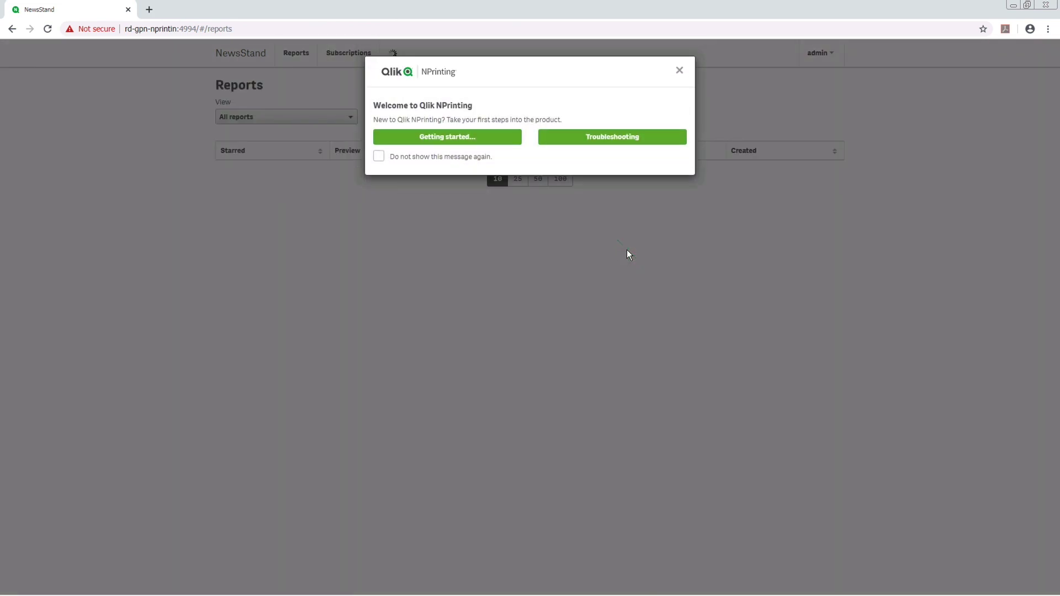
Step: In NewsStand, preview the older Sales report by city, then open the newer one by customer
click(677, 71)
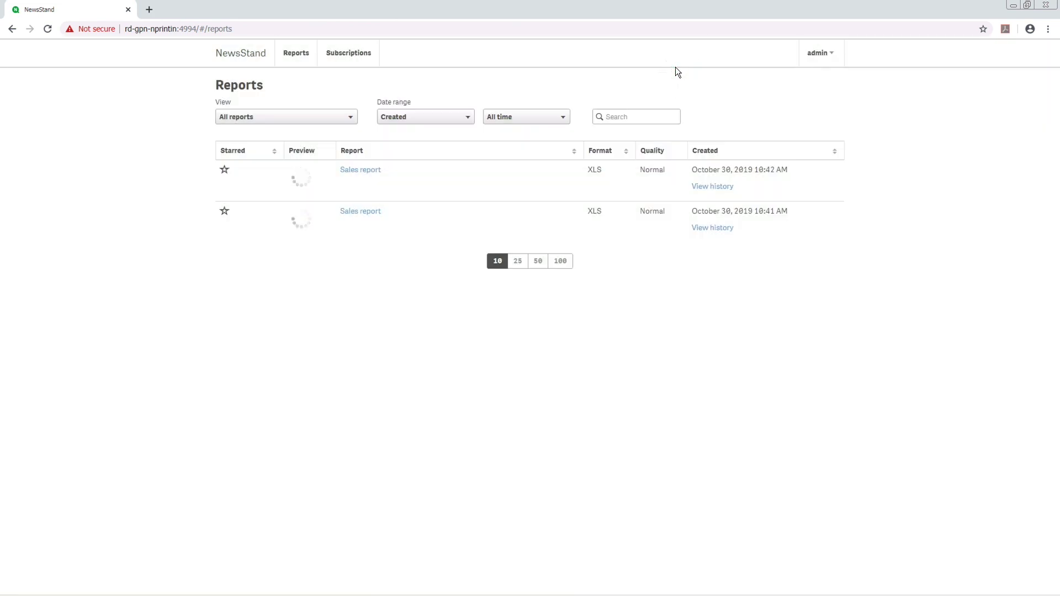
click(367, 234)
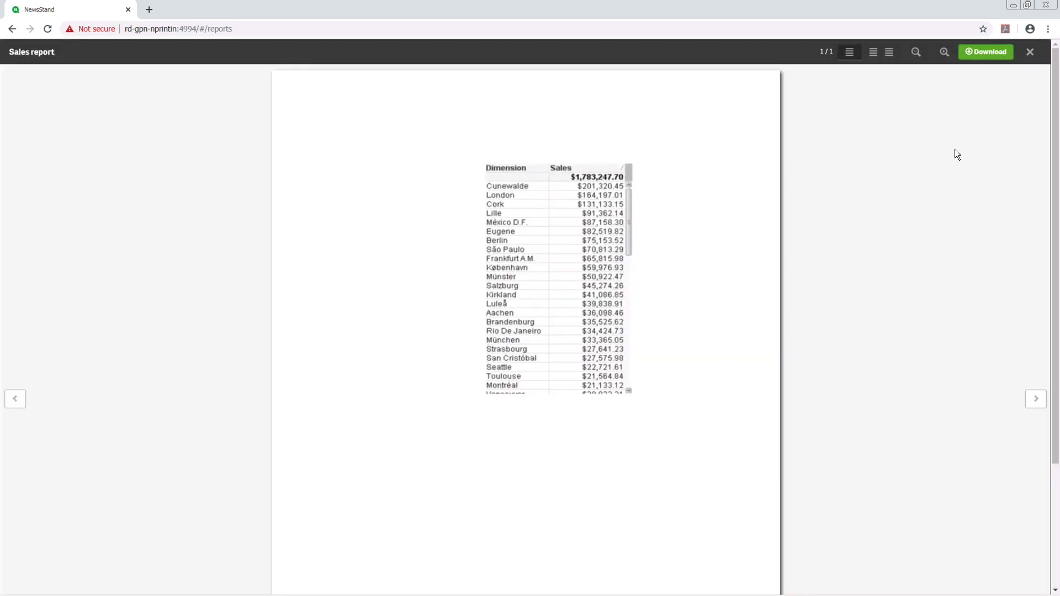
click(1028, 52)
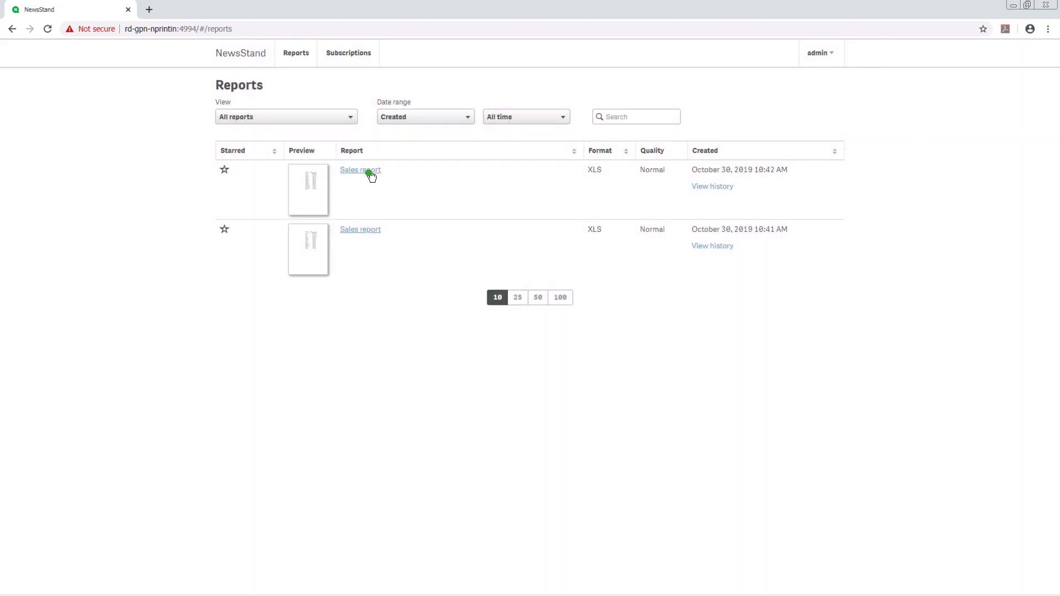
click(369, 171)
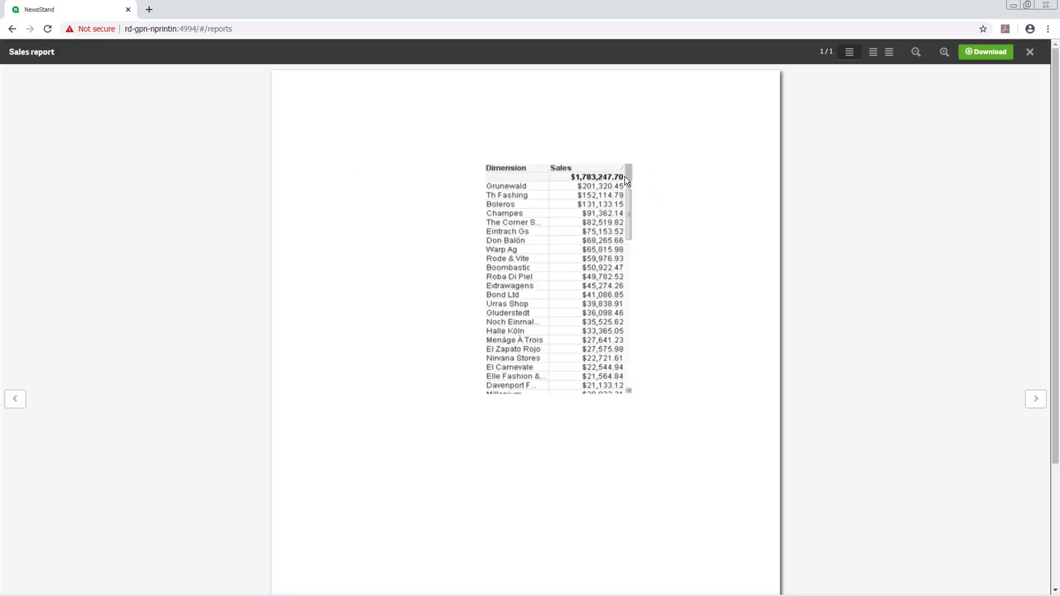